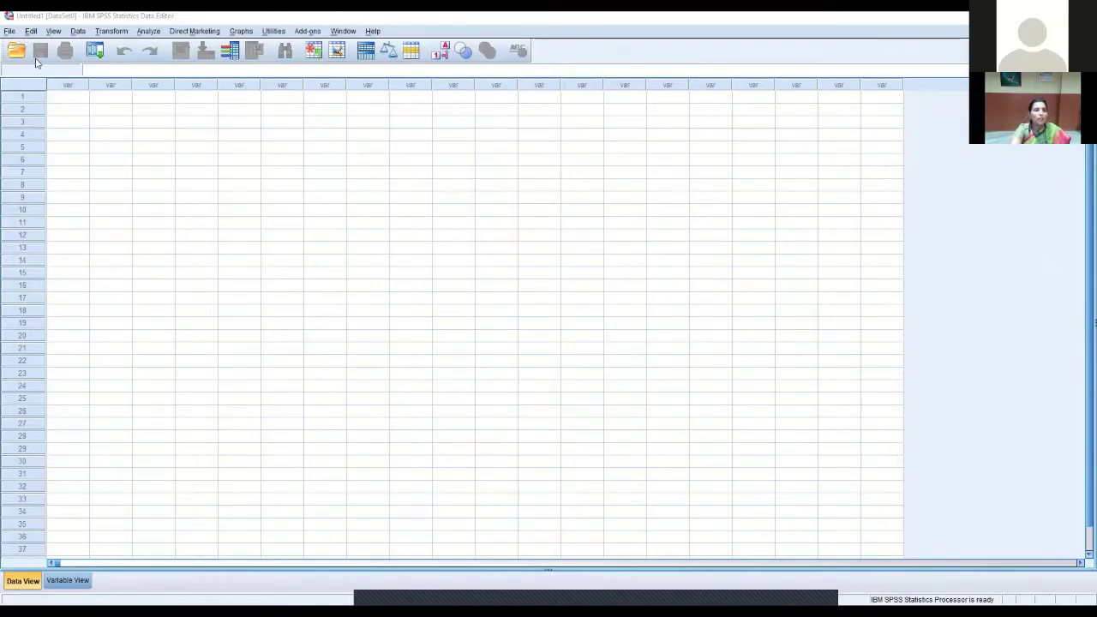
# Step: Open the correlation data file from the SPSS data folder on the Desktop
pyautogui.click(9, 31)
pyautogui.moveTo(34, 59)
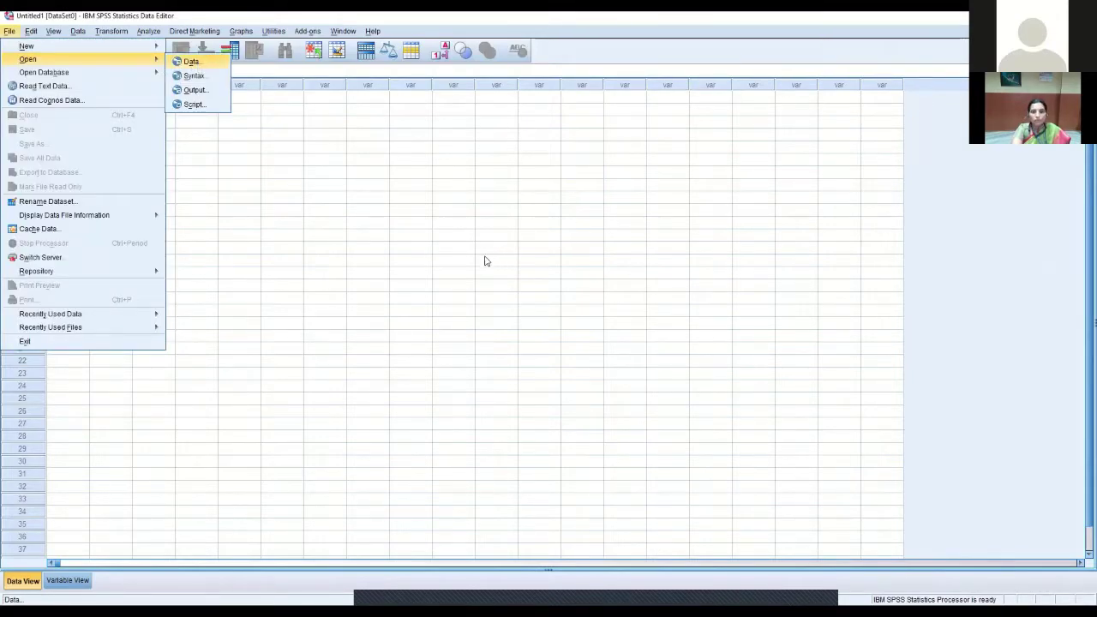
pyautogui.click(589, 203)
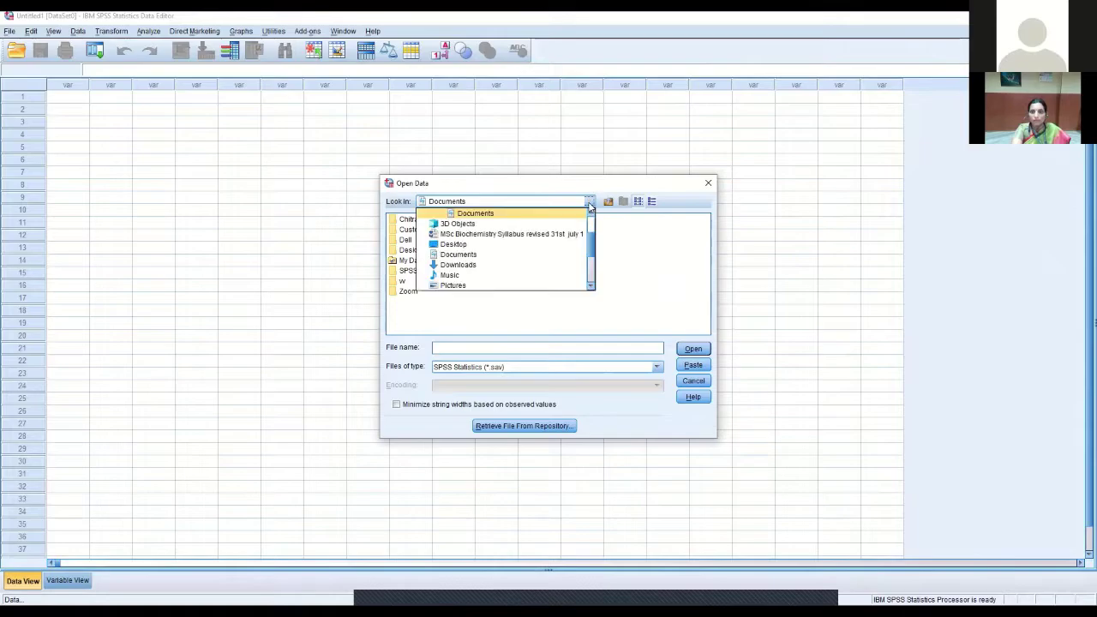
pyautogui.click(504, 245)
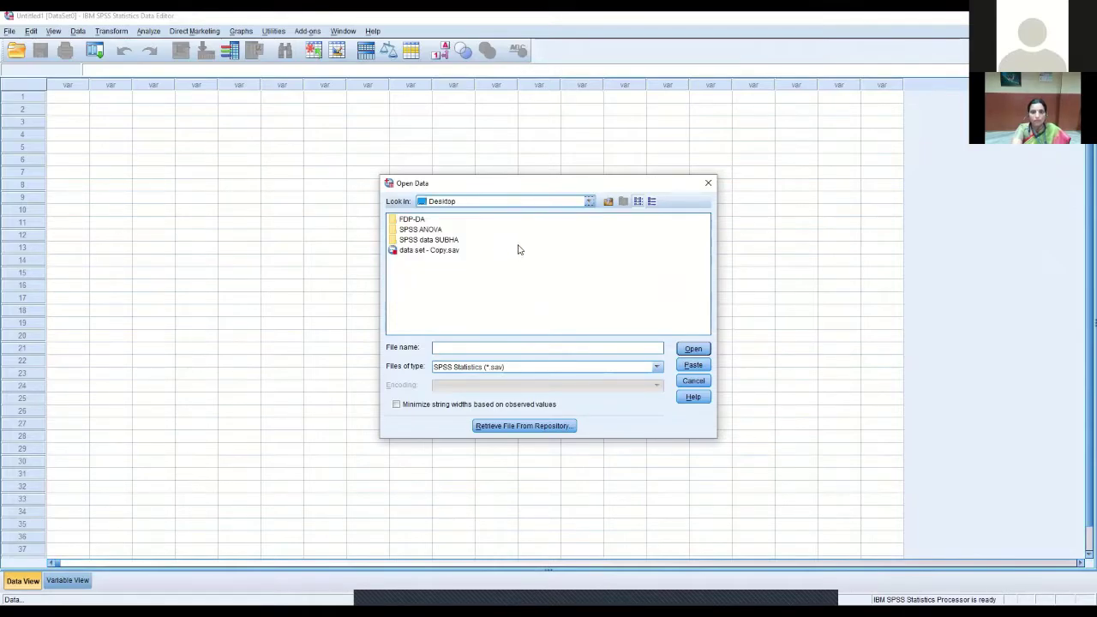
pyautogui.doubleClick(443, 240)
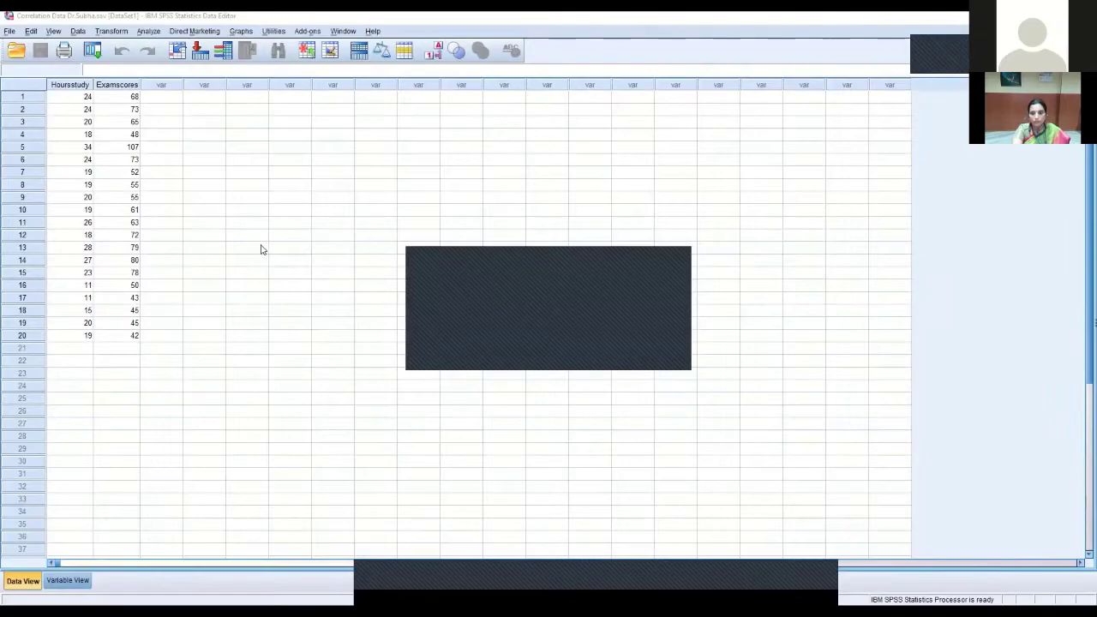
pyautogui.click(675, 343)
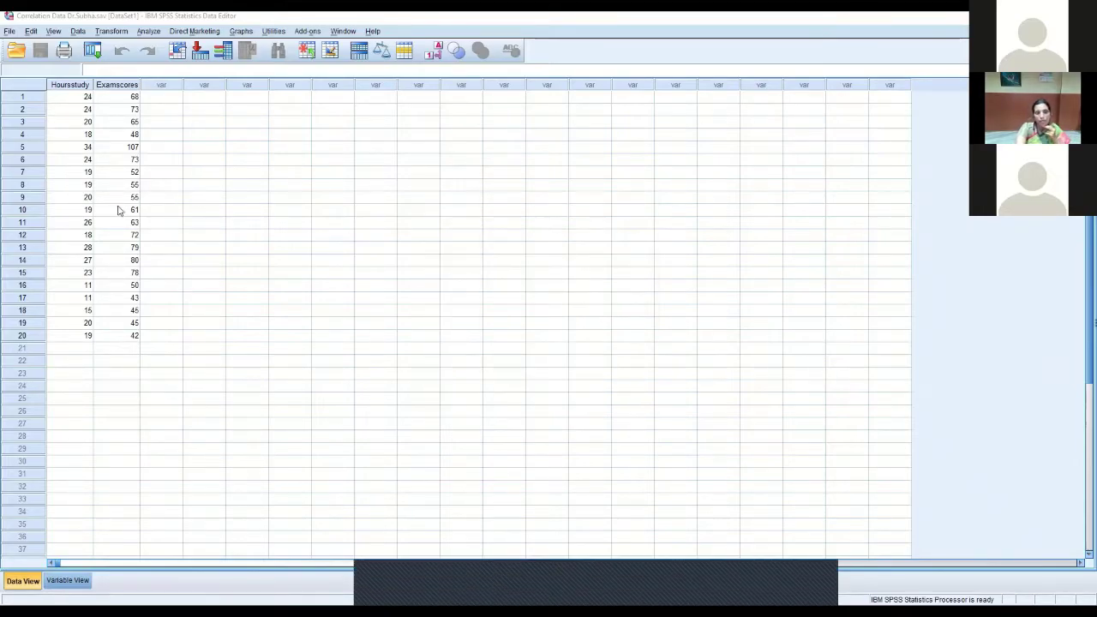
pyautogui.click(240, 32)
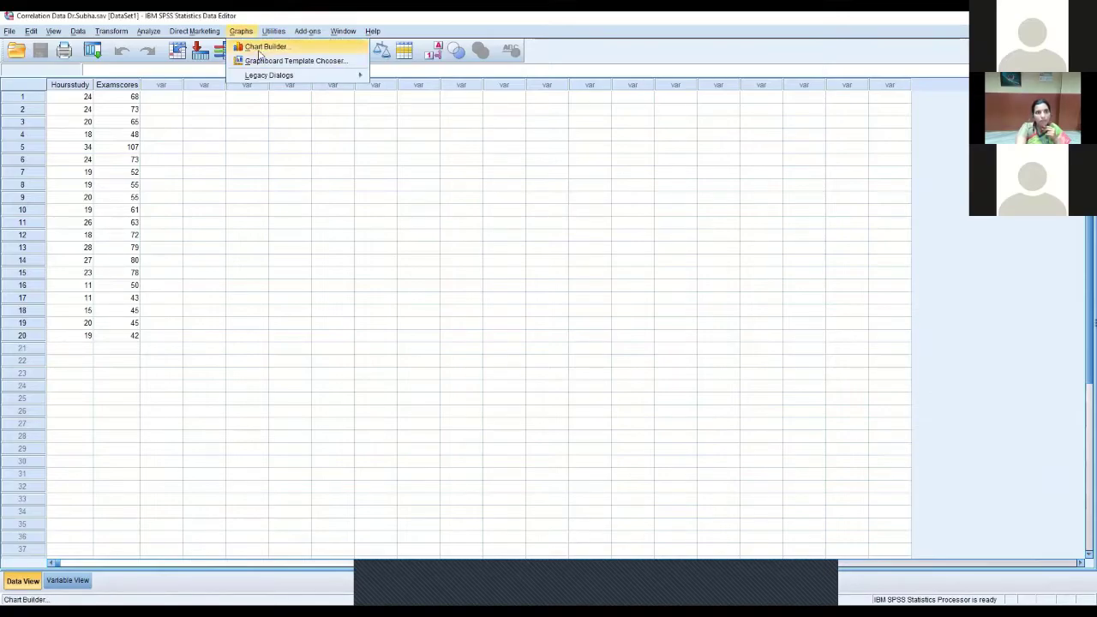
pyautogui.click(254, 47)
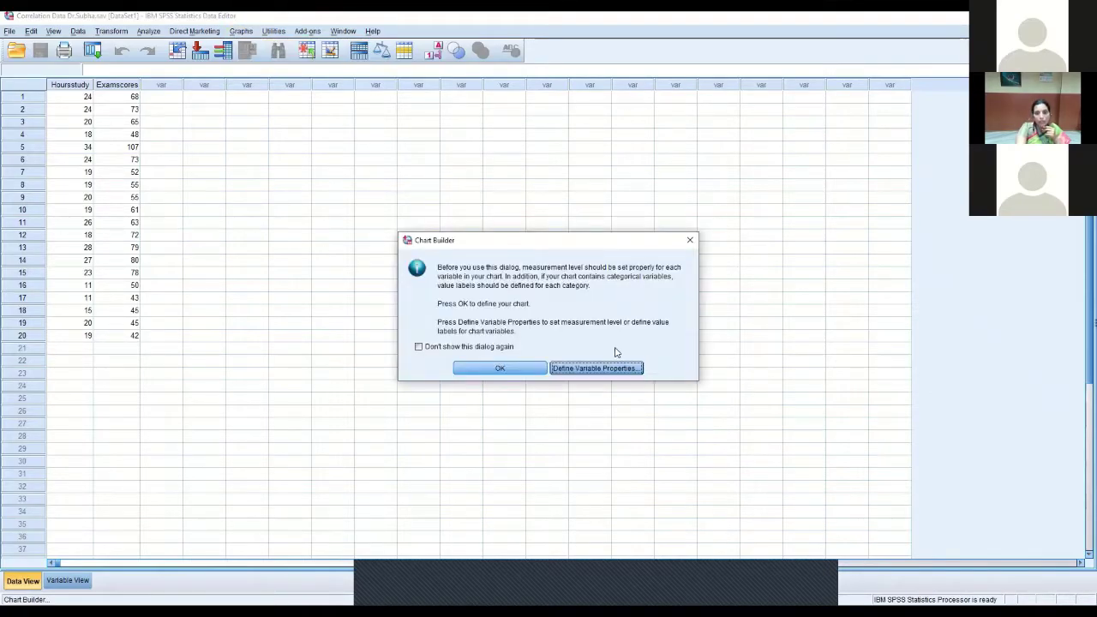
pyautogui.click(502, 369)
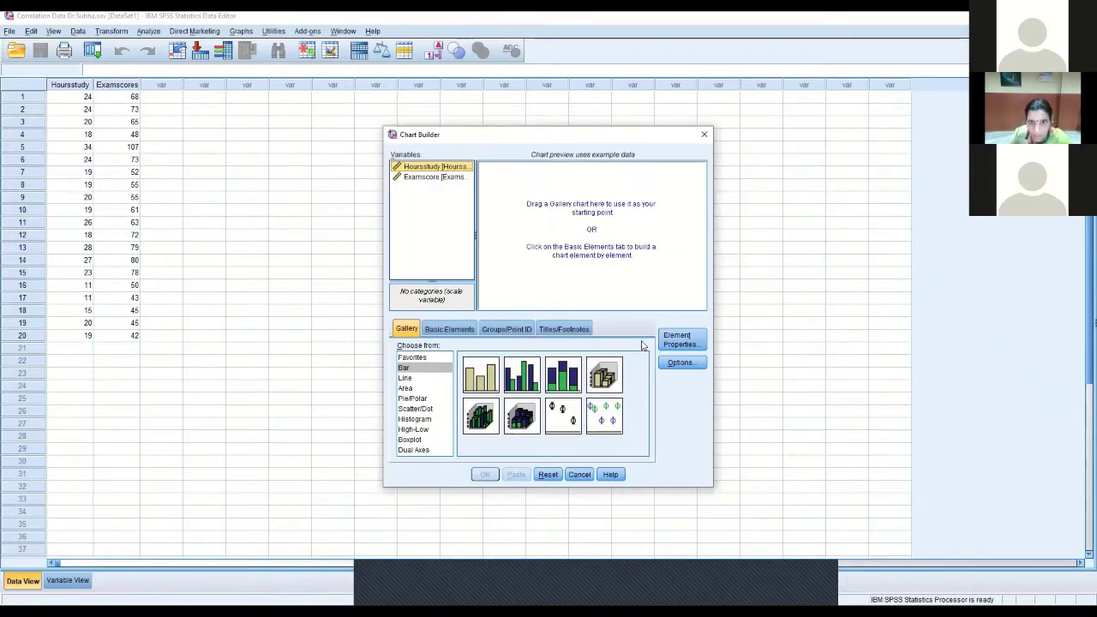
pyautogui.click(703, 135)
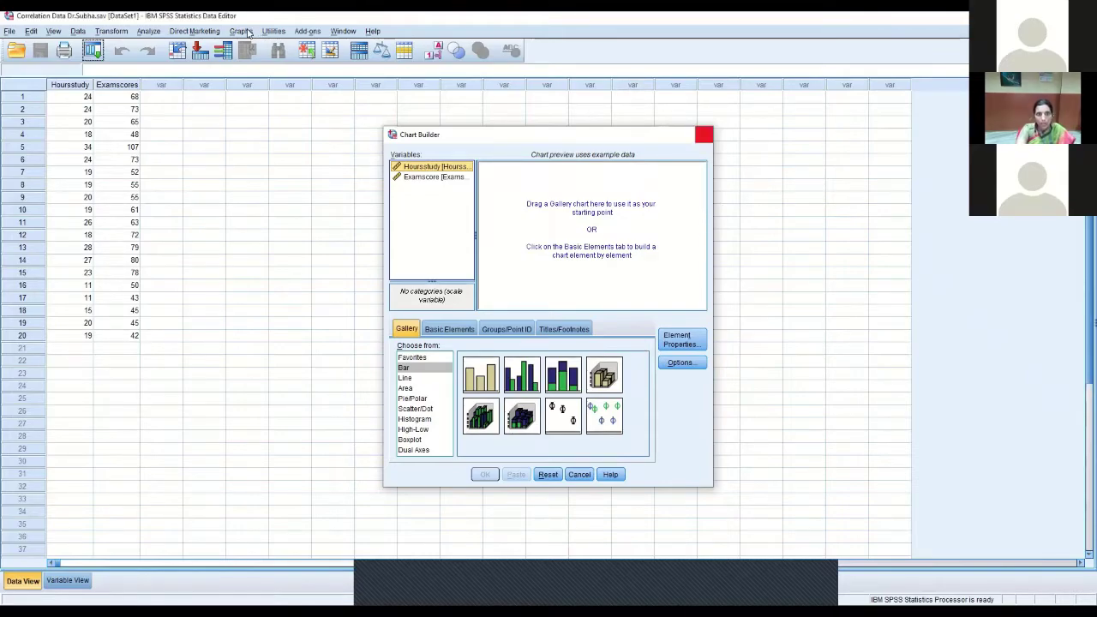
# Step: Start a new chart in the Chart Builder using the simple scatter type from the Scatter/Dot gallery
pyautogui.click(248, 32)
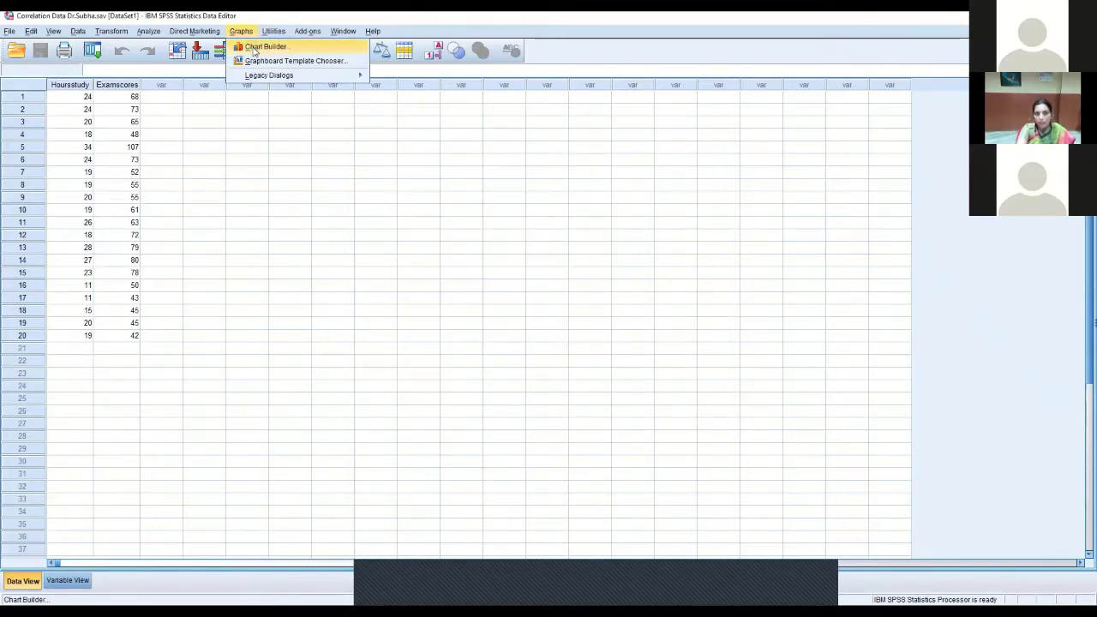
pyautogui.click(254, 49)
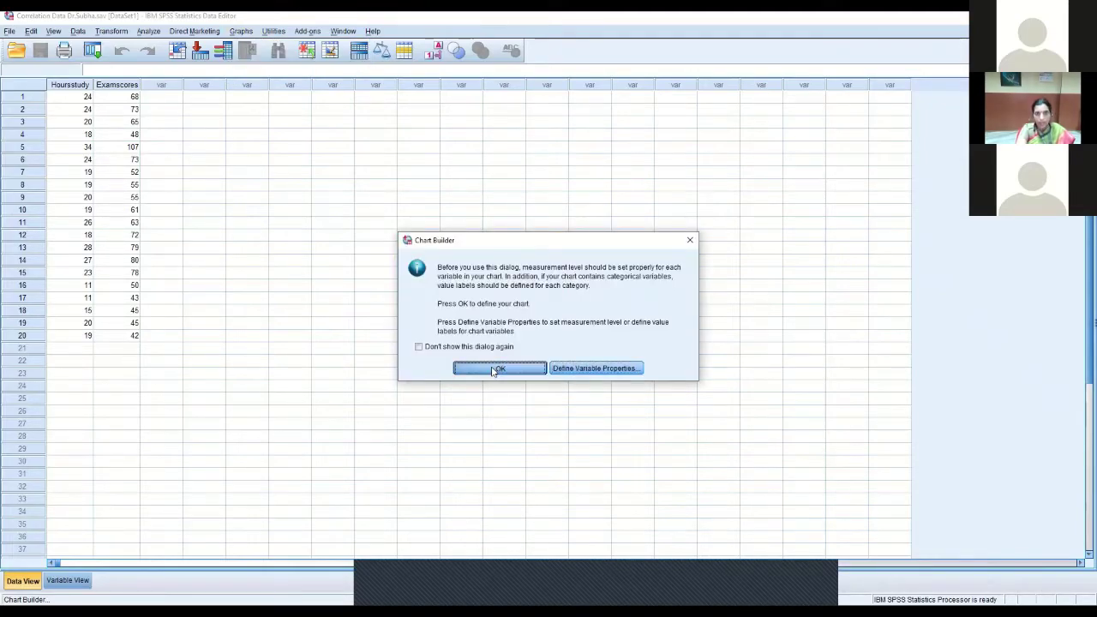
pyautogui.click(493, 369)
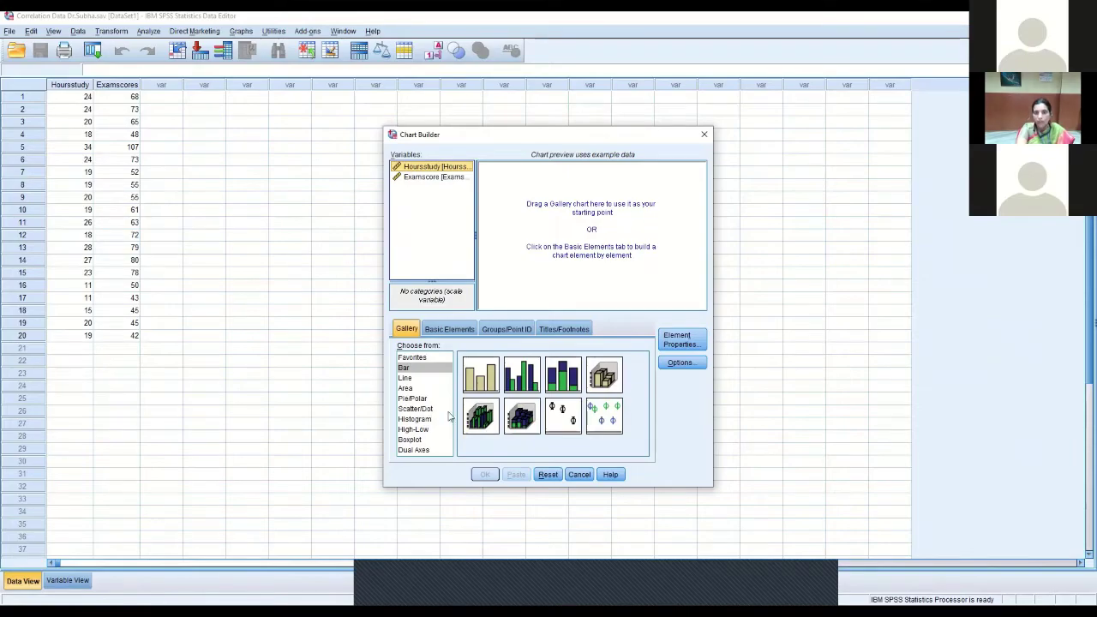
pyautogui.click(448, 410)
pyautogui.moveTo(479, 382); pyautogui.dragTo(539, 244)
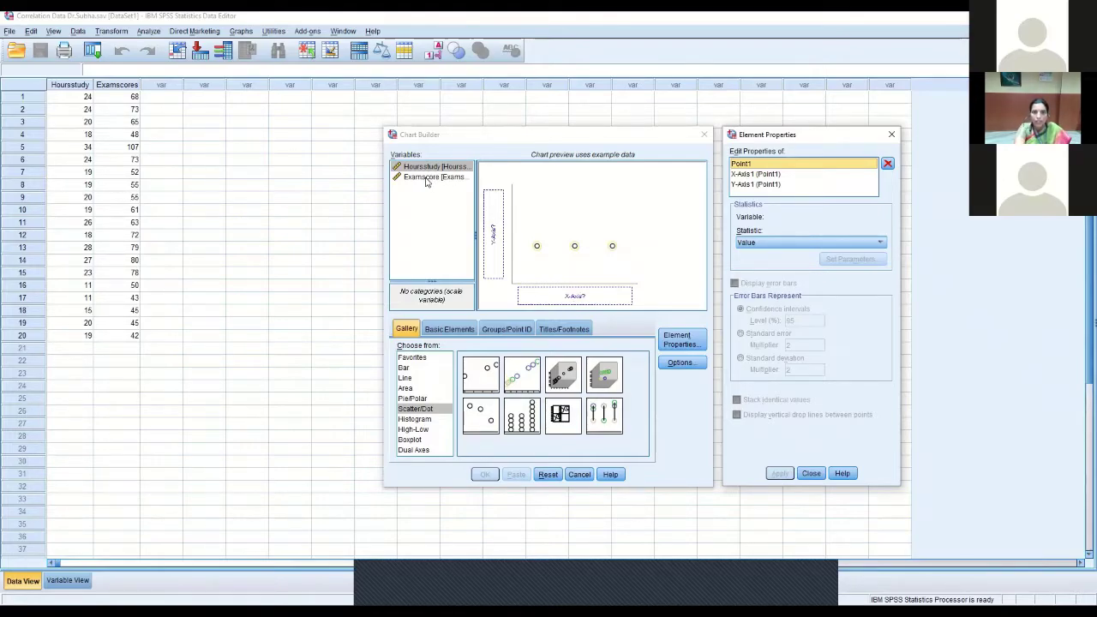
# Step: Assign Examscore to the Y axis and Hoursstudy to the X axis, and generate the scatter plot
pyautogui.moveTo(426, 180); pyautogui.dragTo(482, 248)
pyautogui.moveTo(431, 166); pyautogui.dragTo(529, 295)
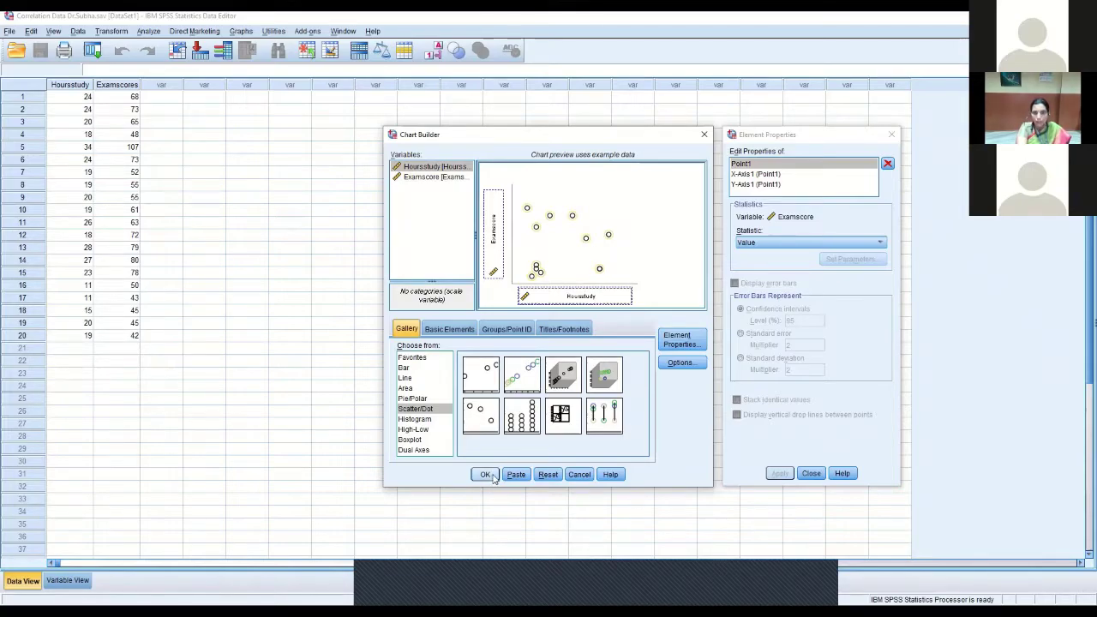
pyautogui.click(485, 475)
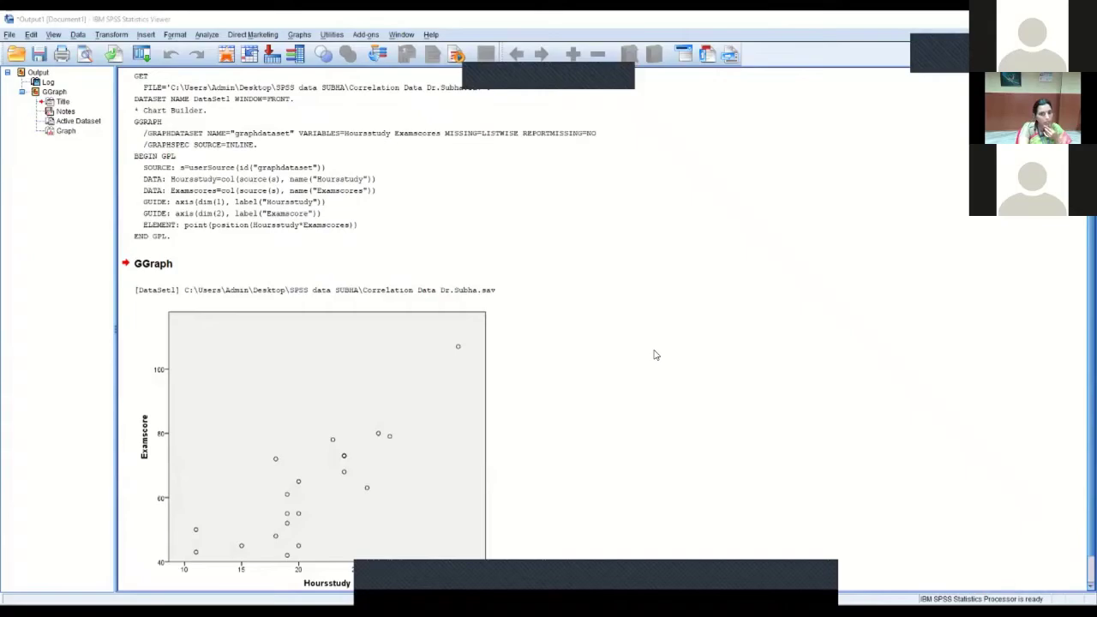
# Step: Open the Examscore by Hoursstudy scatter plot for editing and add a linear fit line with its equation
pyautogui.click(437, 372)
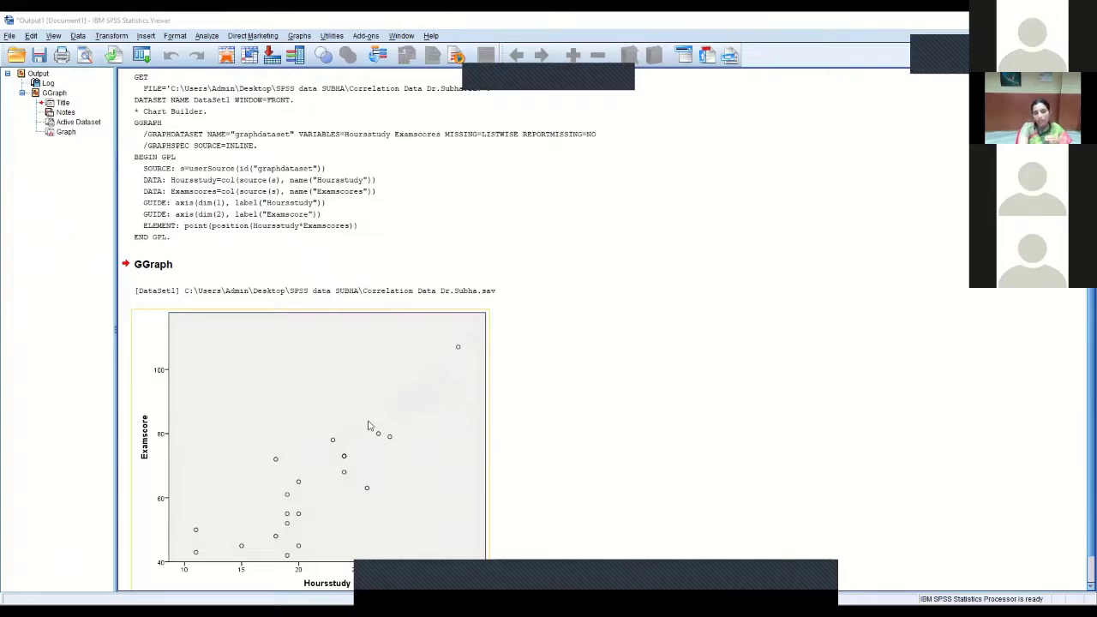
pyautogui.rightClick(436, 300)
pyautogui.click(450, 296)
pyautogui.rightClick(452, 294)
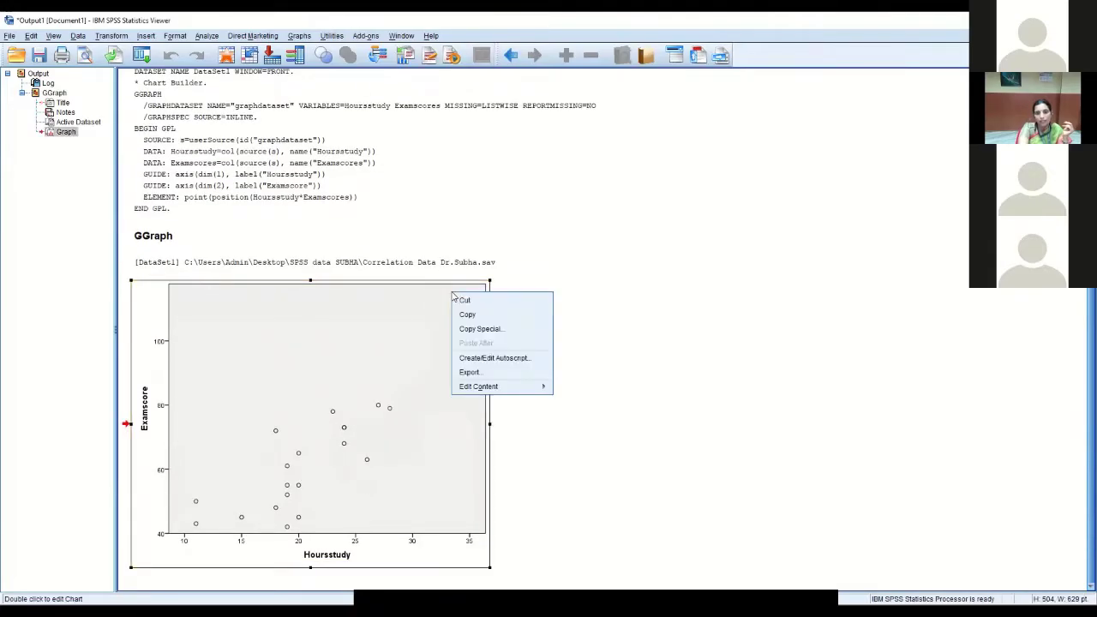
pyautogui.click(451, 294)
pyautogui.rightClick(437, 292)
pyautogui.click(411, 319)
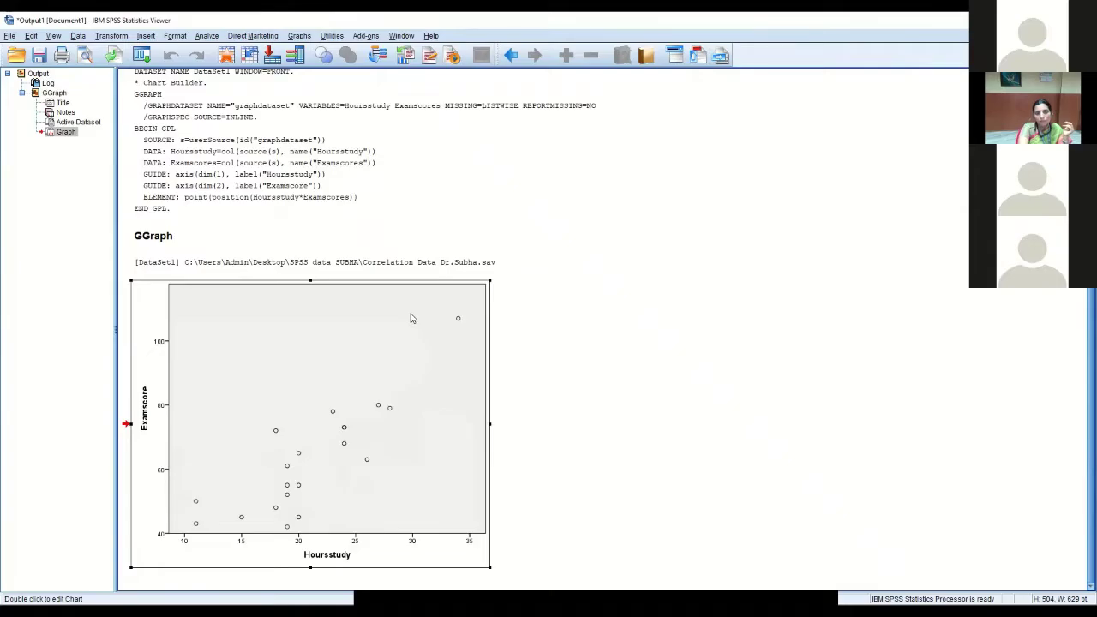
pyautogui.doubleClick(411, 319)
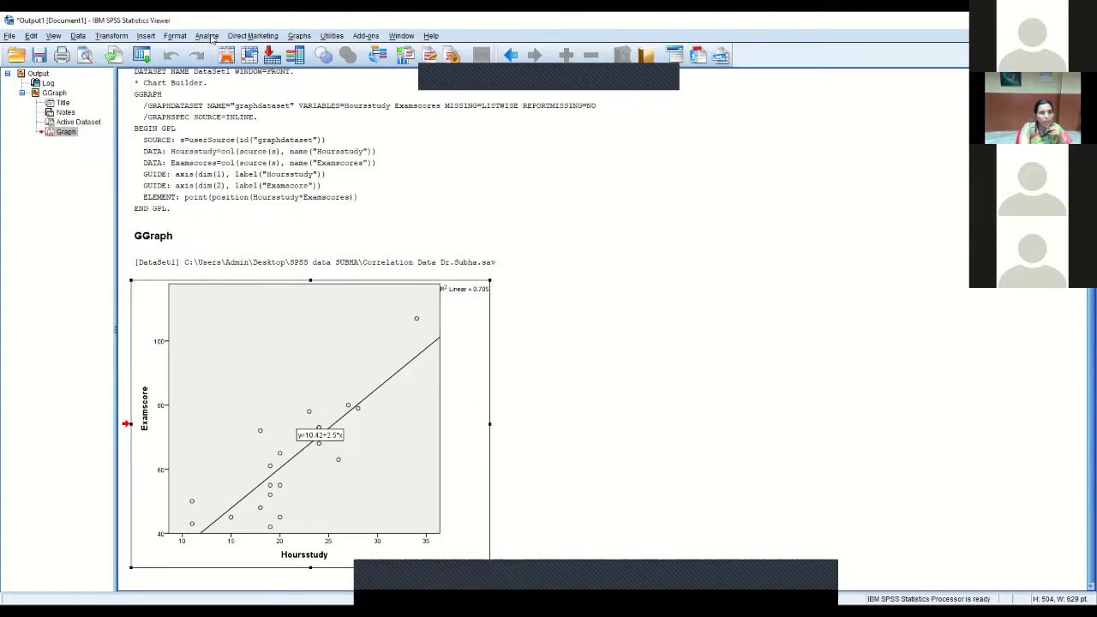
# Step: Set up an Explore analysis with Hoursstudy and Examscore as dependent variables, keeping Descriptives with a 95% confidence interval for the mean
pyautogui.click(210, 37)
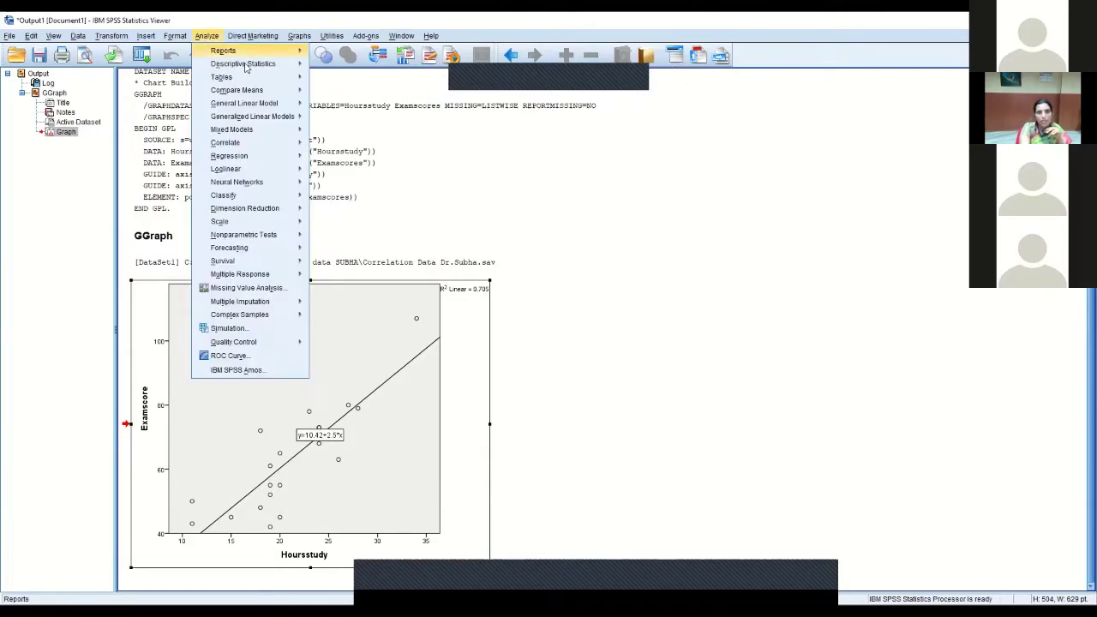
pyautogui.moveTo(280, 66)
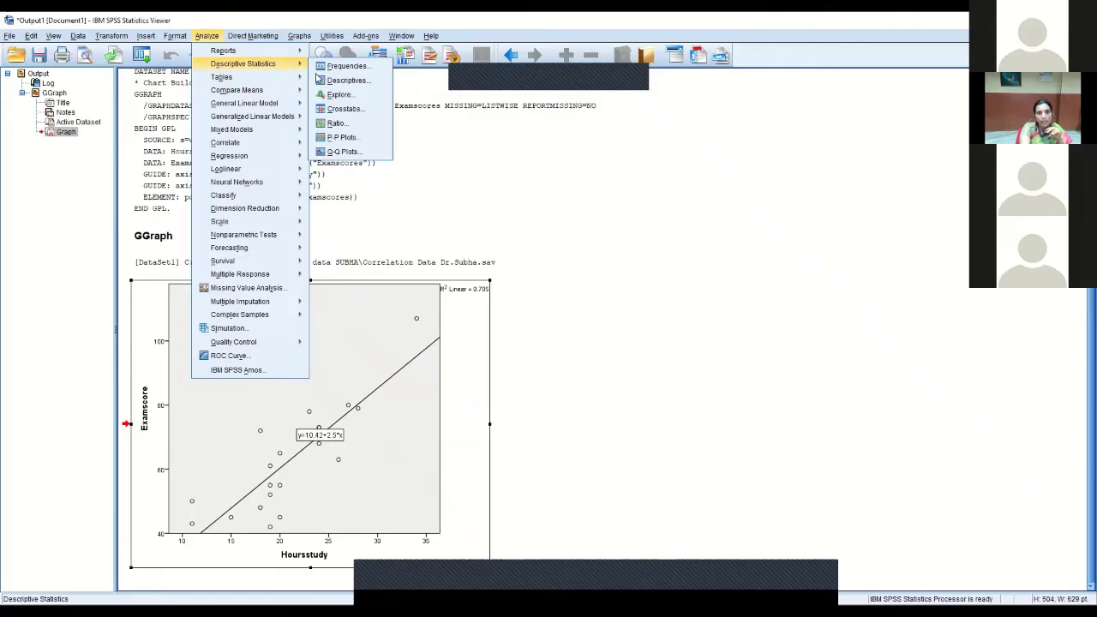
pyautogui.click(339, 95)
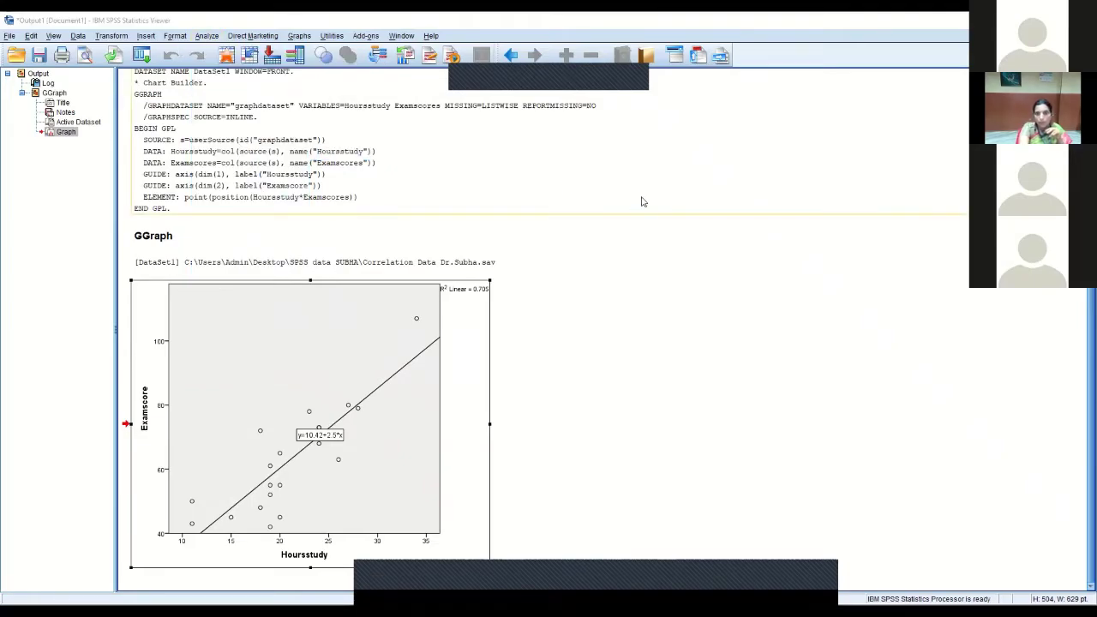
pyautogui.click(523, 261)
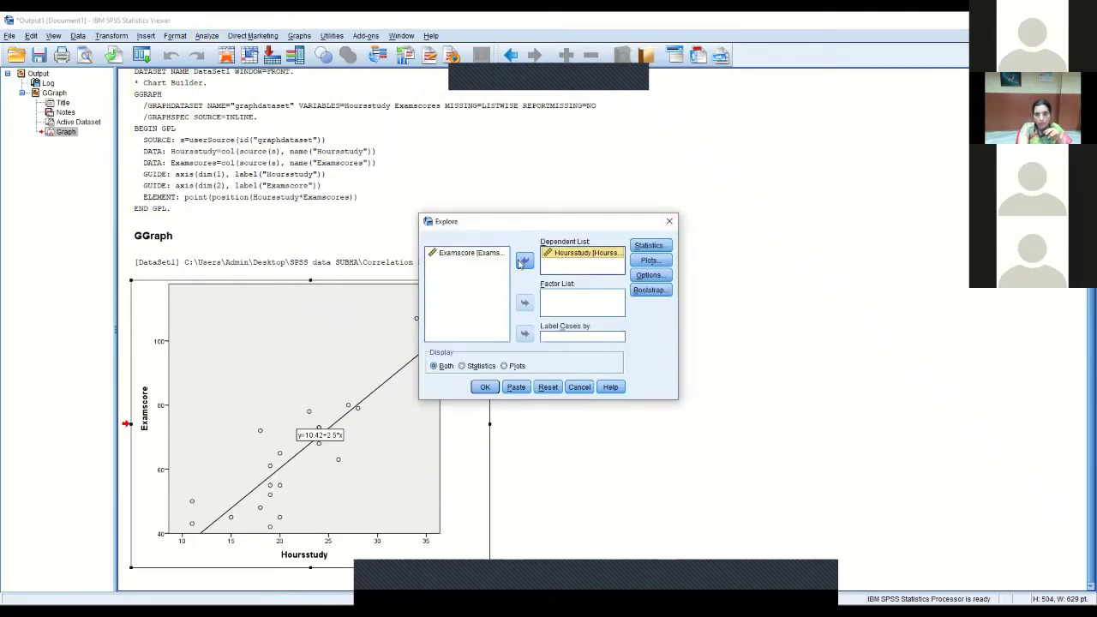
pyautogui.click(480, 253)
pyautogui.click(524, 260)
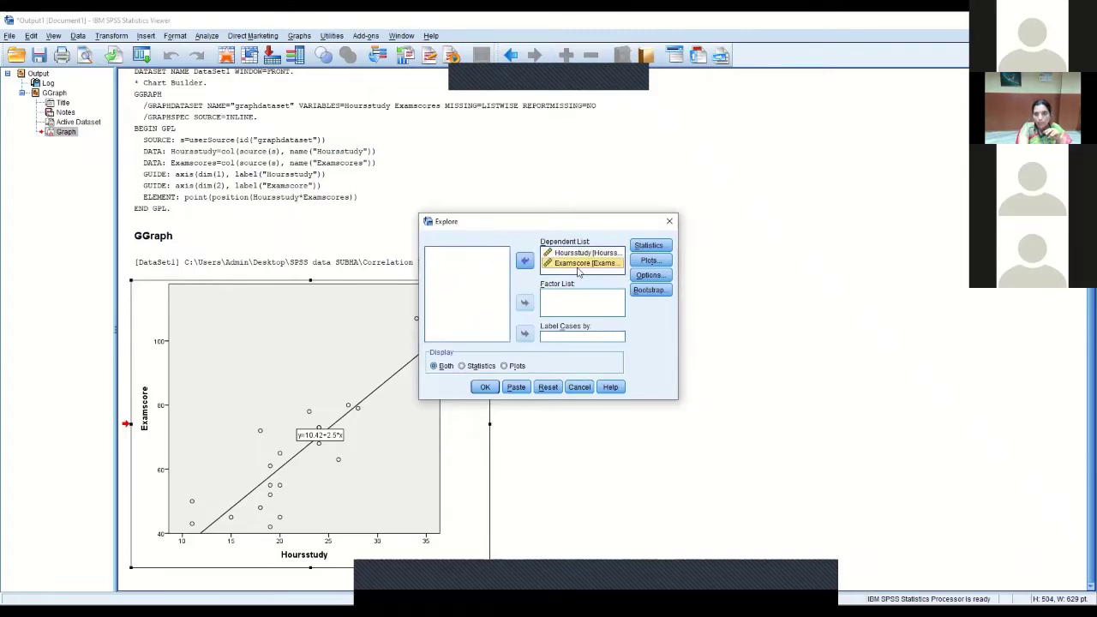
pyautogui.click(659, 247)
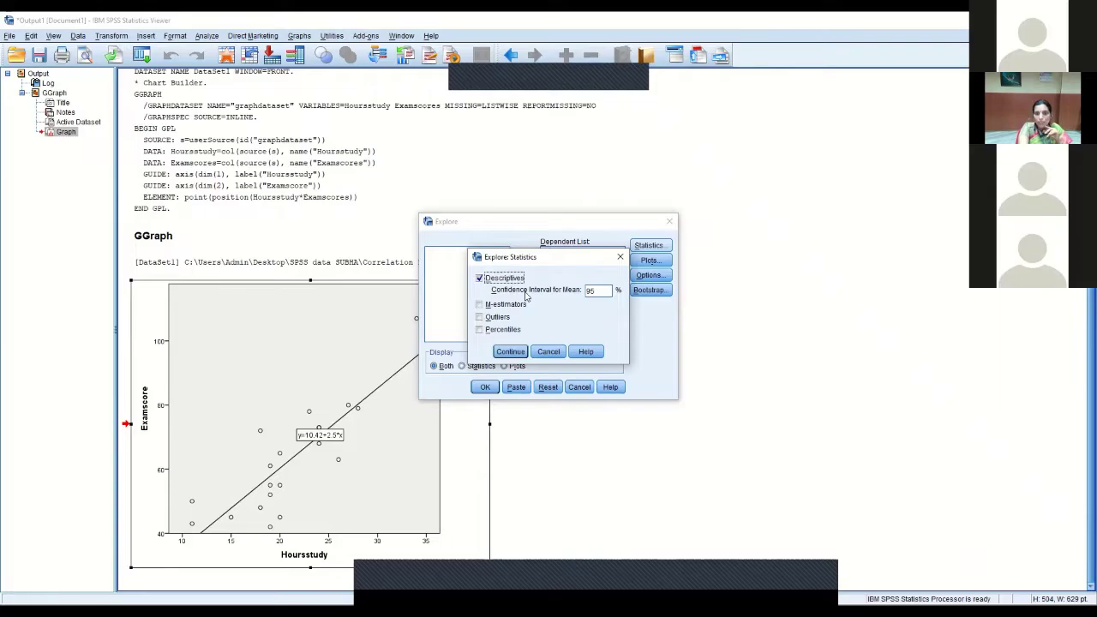
pyautogui.click(511, 352)
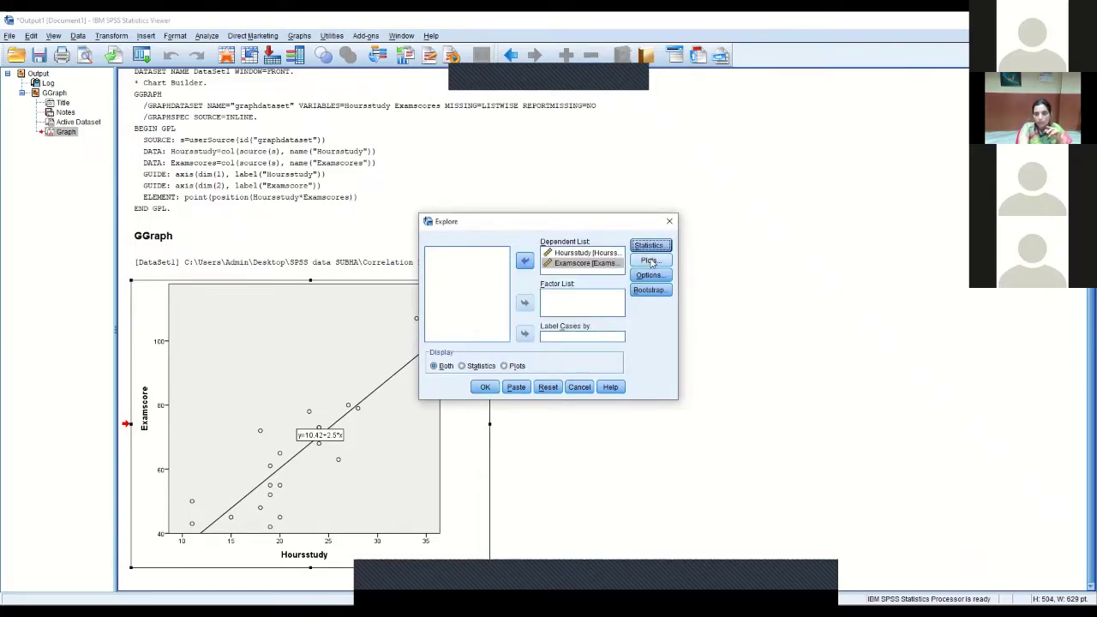
# Step: Turn off stem-and-leaf, enable normality plots with tests, and run the Explore analysis to review the Tests of Normality table
pyautogui.click(649, 261)
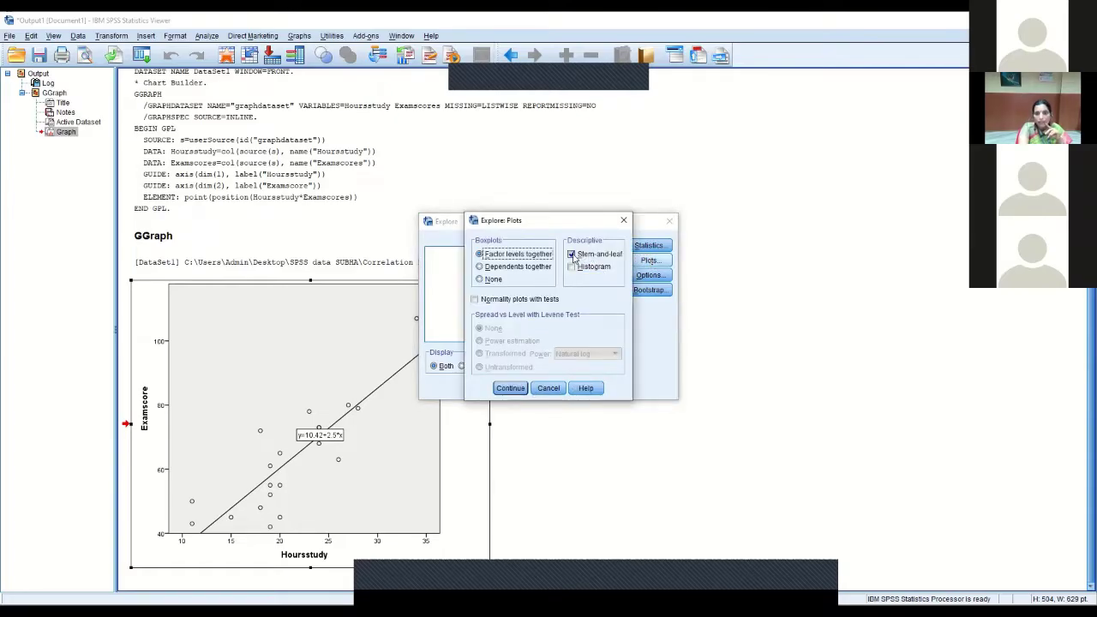
pyautogui.click(571, 254)
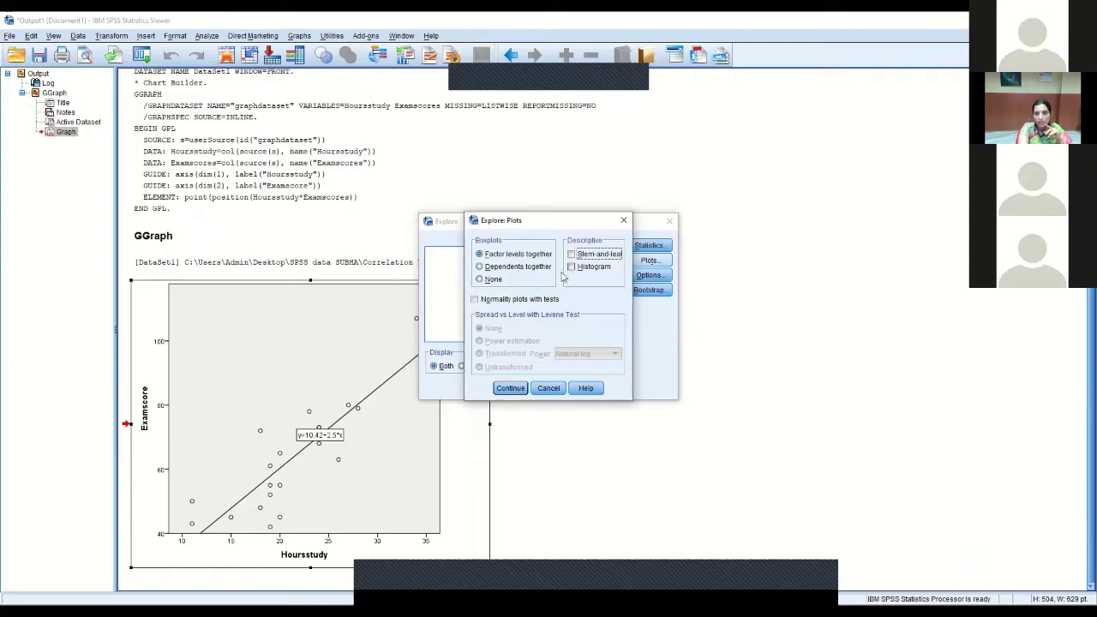
pyautogui.click(475, 300)
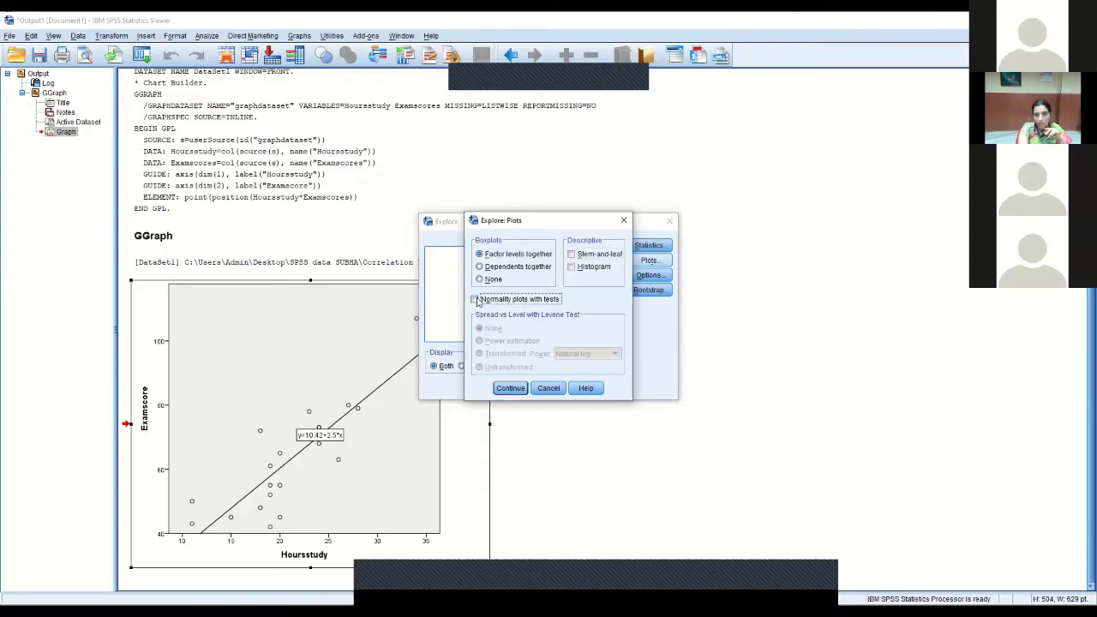
pyautogui.click(510, 388)
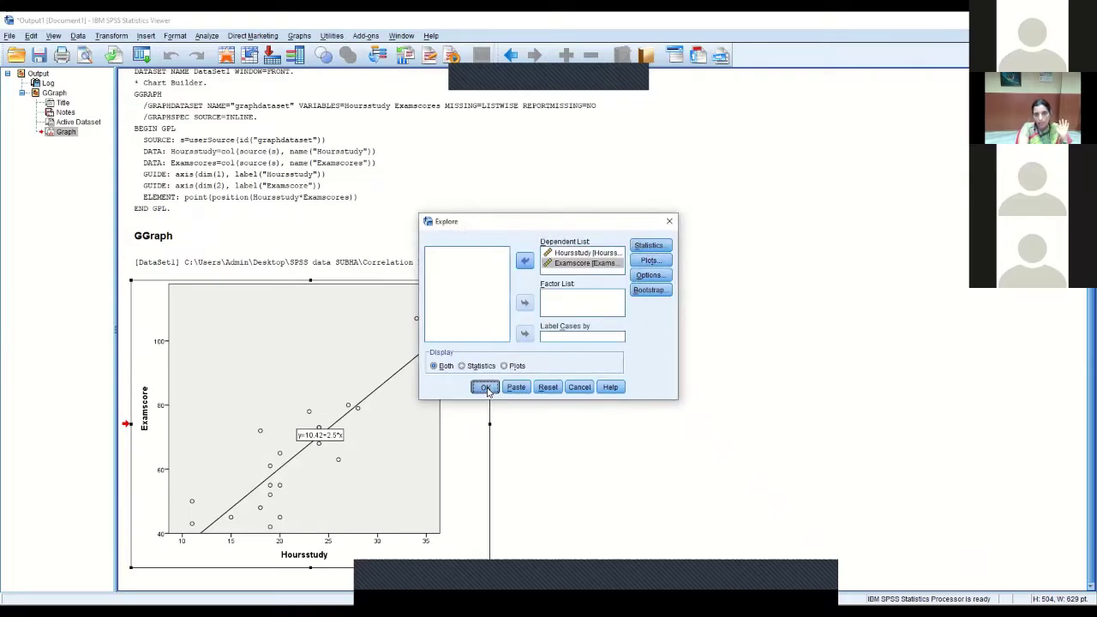
pyautogui.click(485, 387)
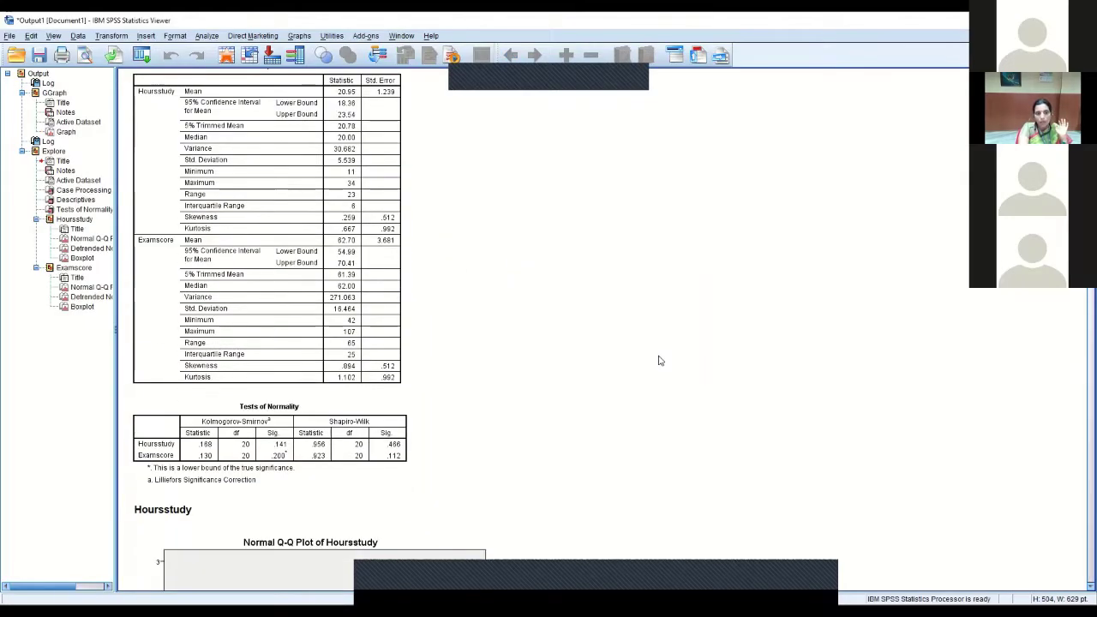
pyautogui.scroll(-3, 659, 360)
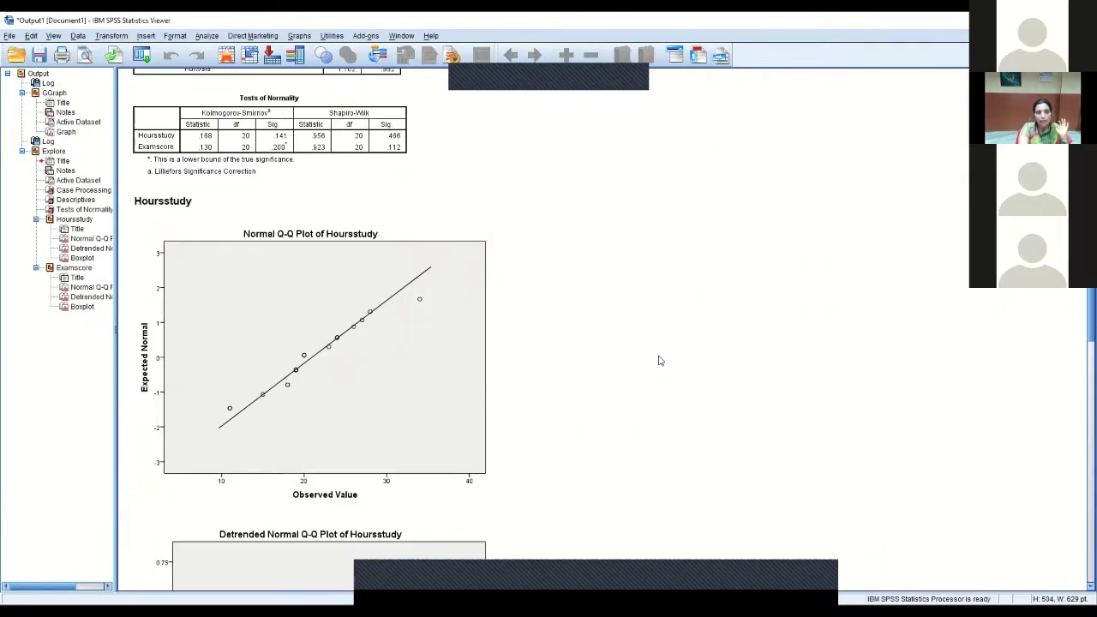
pyautogui.scroll(3, 659, 360)
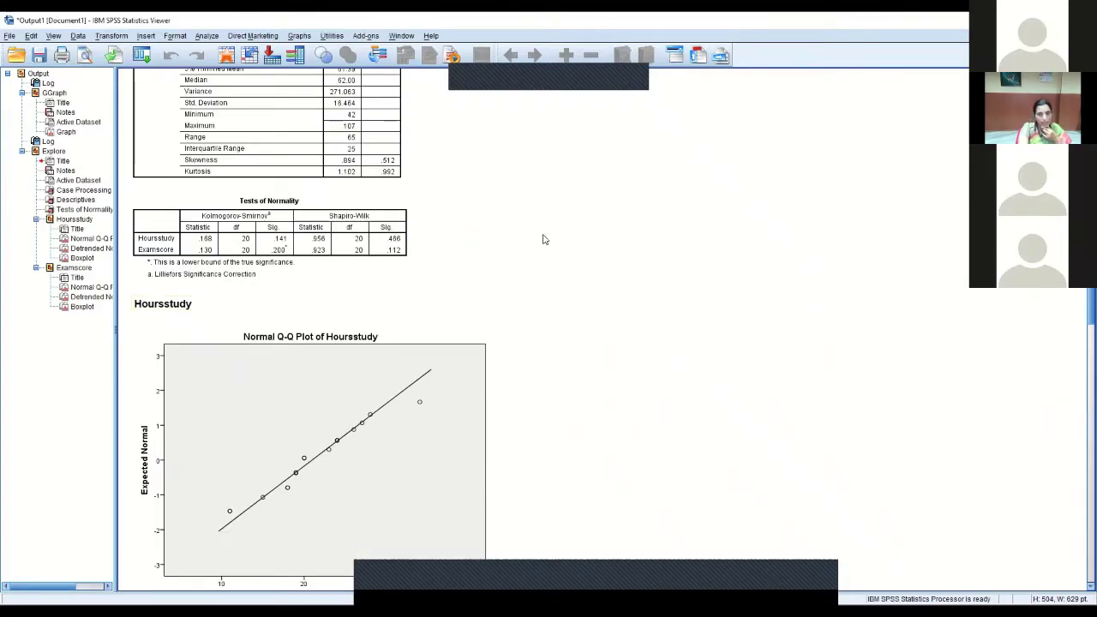
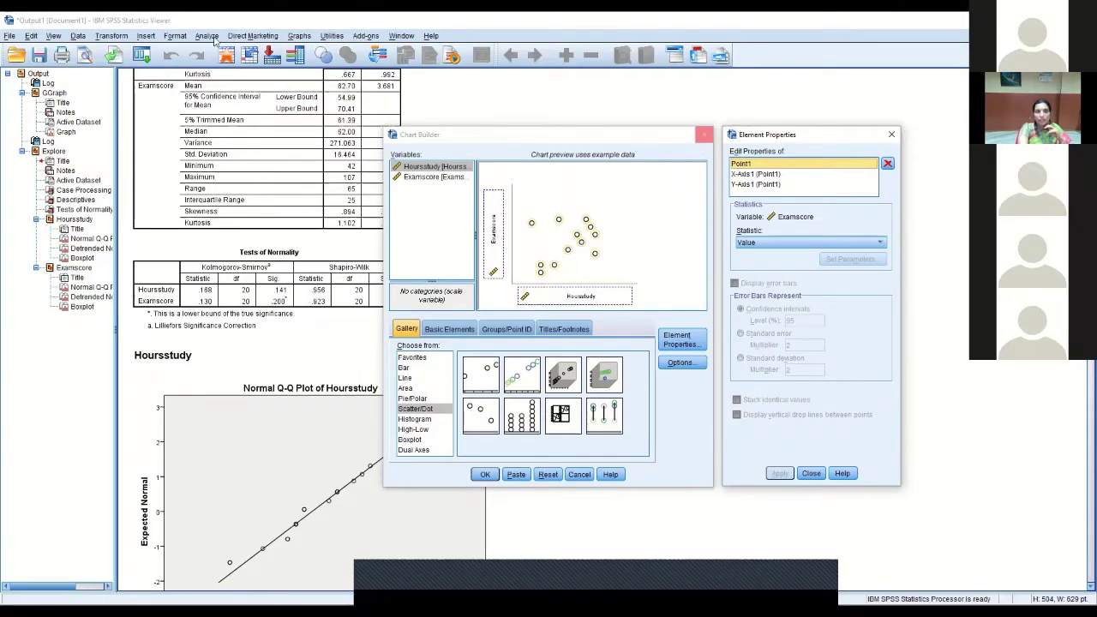
# Step: Generate the scatter plot of Examscore against Hoursstudy again and add a linear fit line with its equation
pyautogui.click(704, 137)
pyautogui.click(299, 36)
pyautogui.click(310, 52)
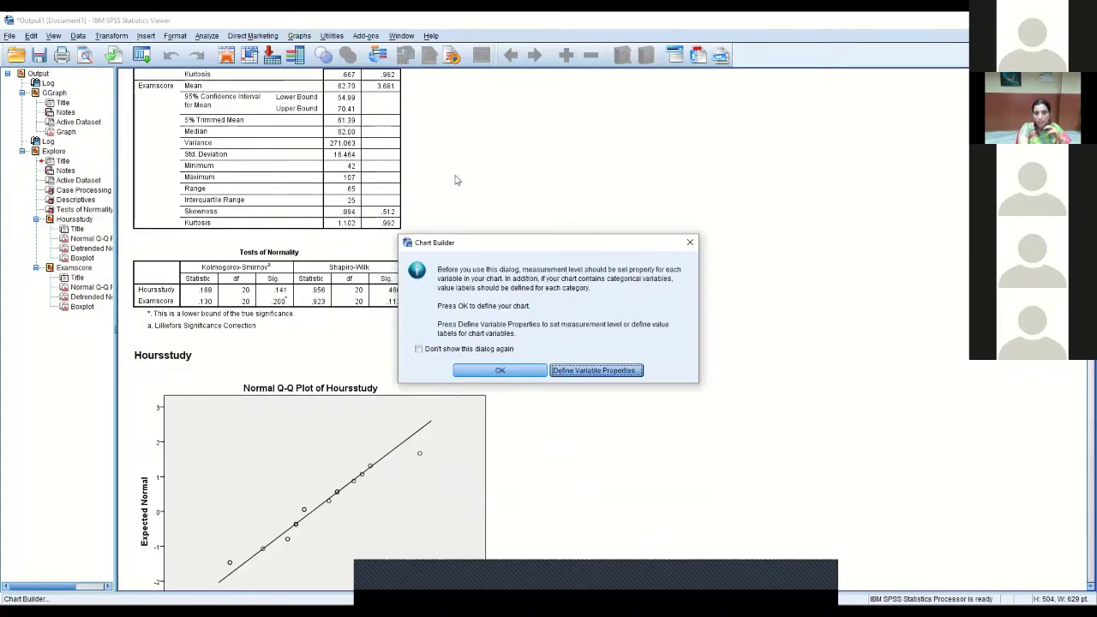
pyautogui.click(504, 370)
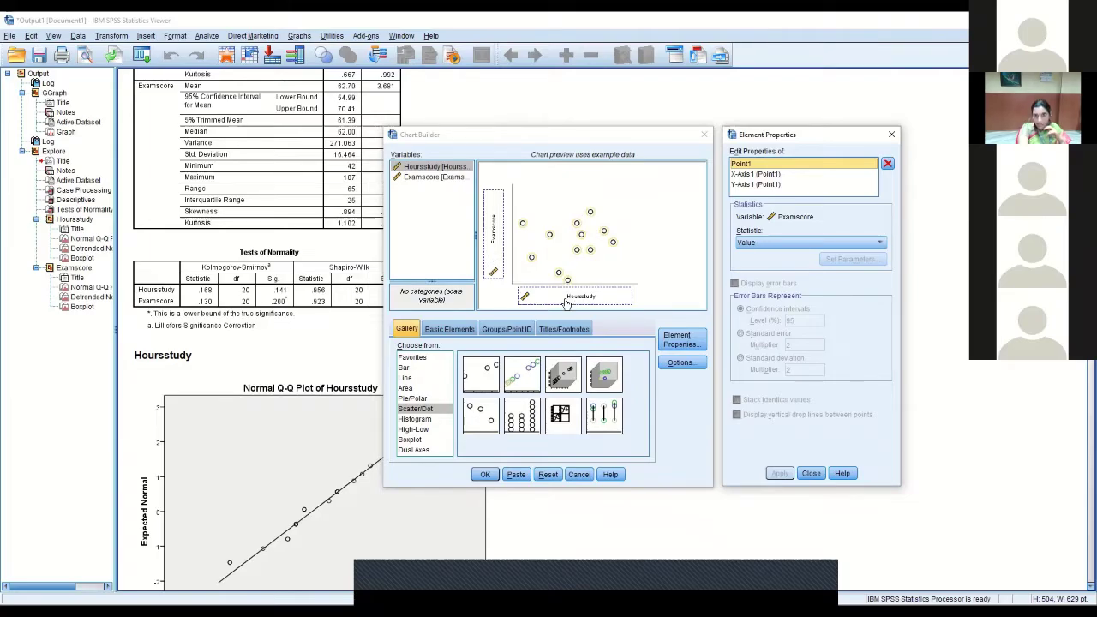
pyautogui.click(486, 475)
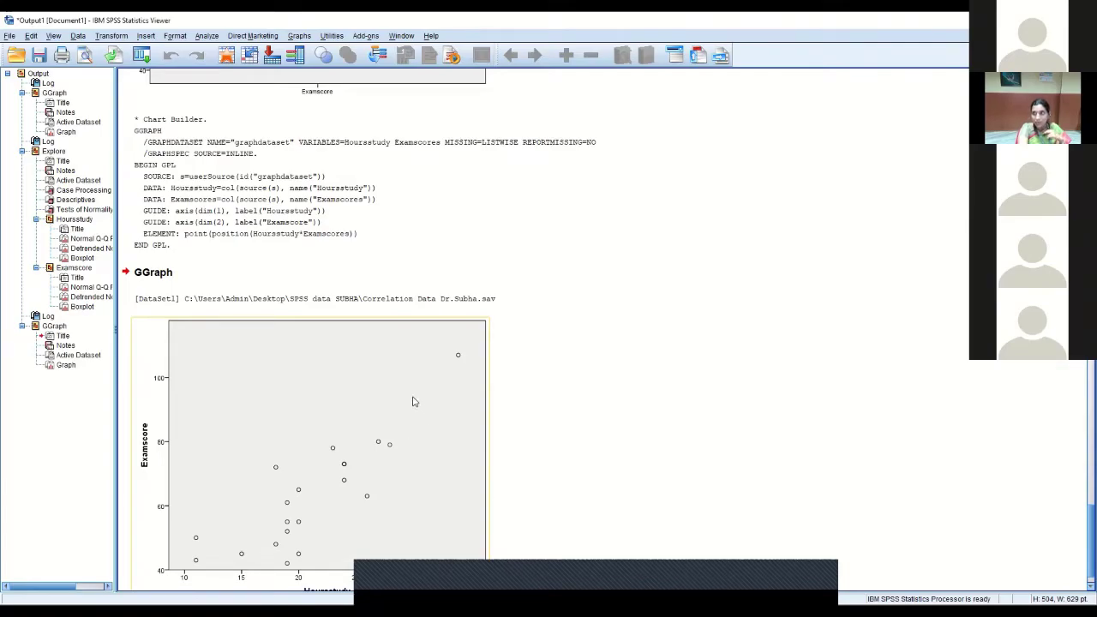
pyautogui.click(416, 353)
pyautogui.doubleClick(416, 353)
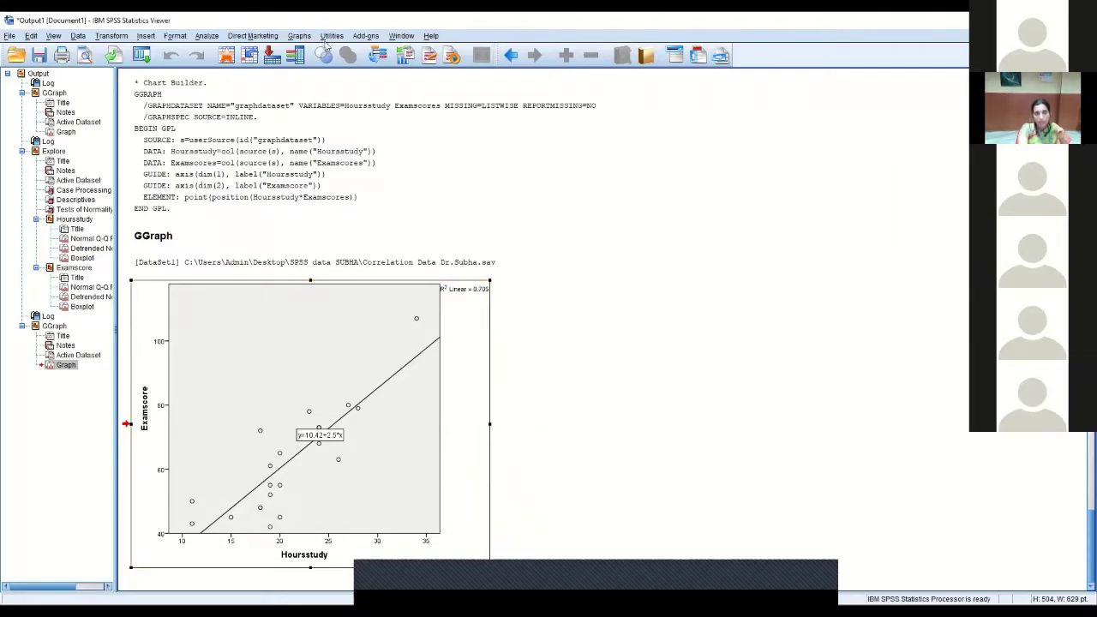
# Step: Rerun Explore on Hoursstudy and Examscore, keeping Descriptives with a 95% confidence interval and normality plots with tests
pyautogui.click(206, 36)
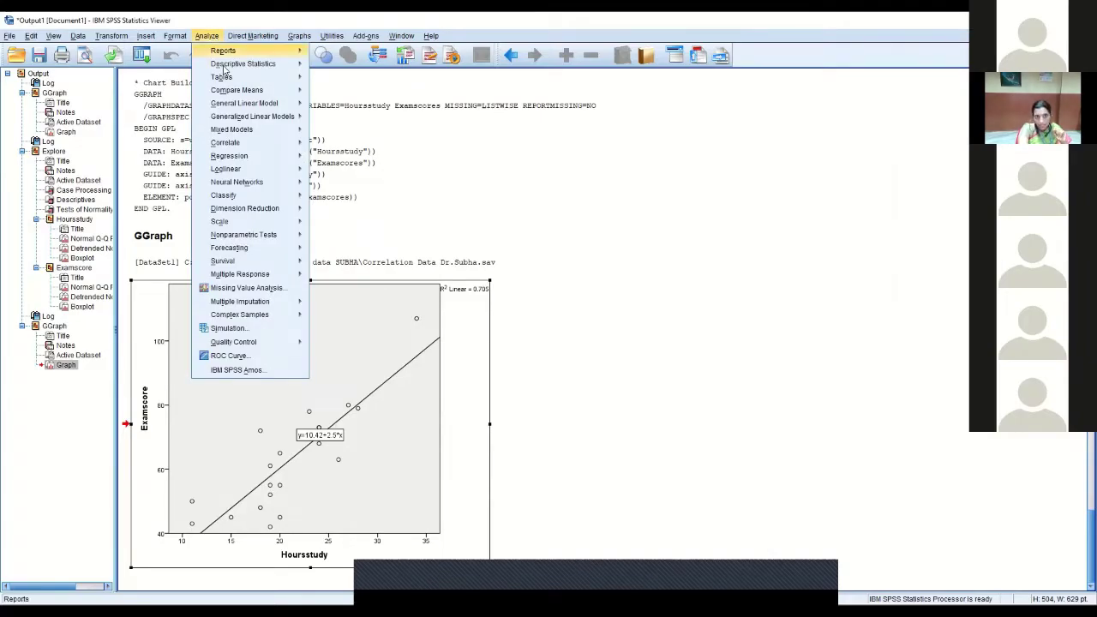
pyautogui.moveTo(238, 69)
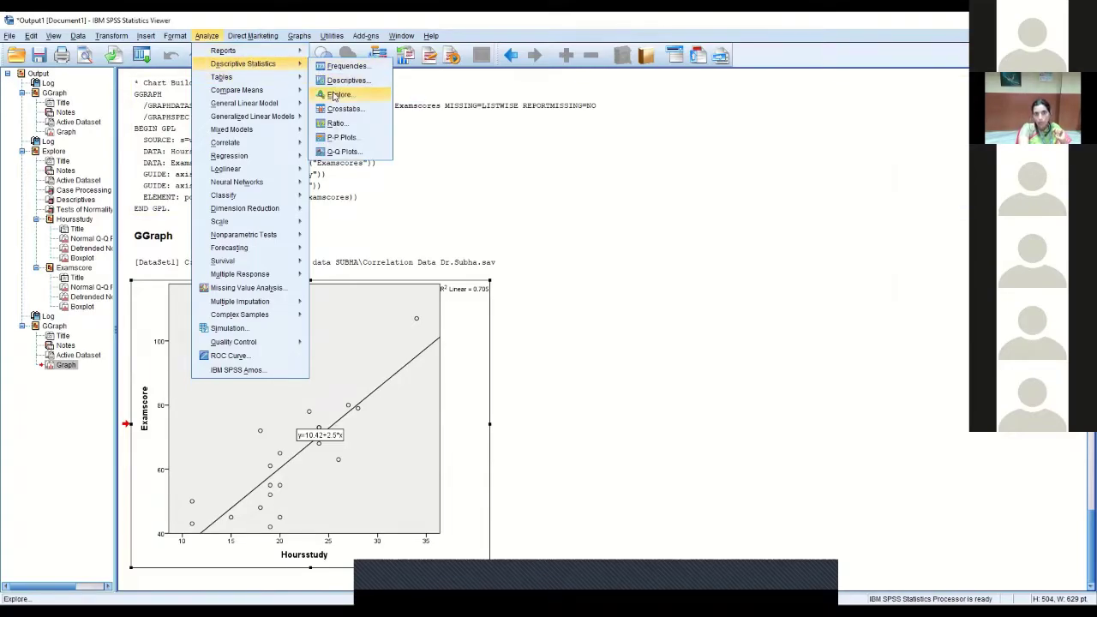
pyautogui.click(335, 96)
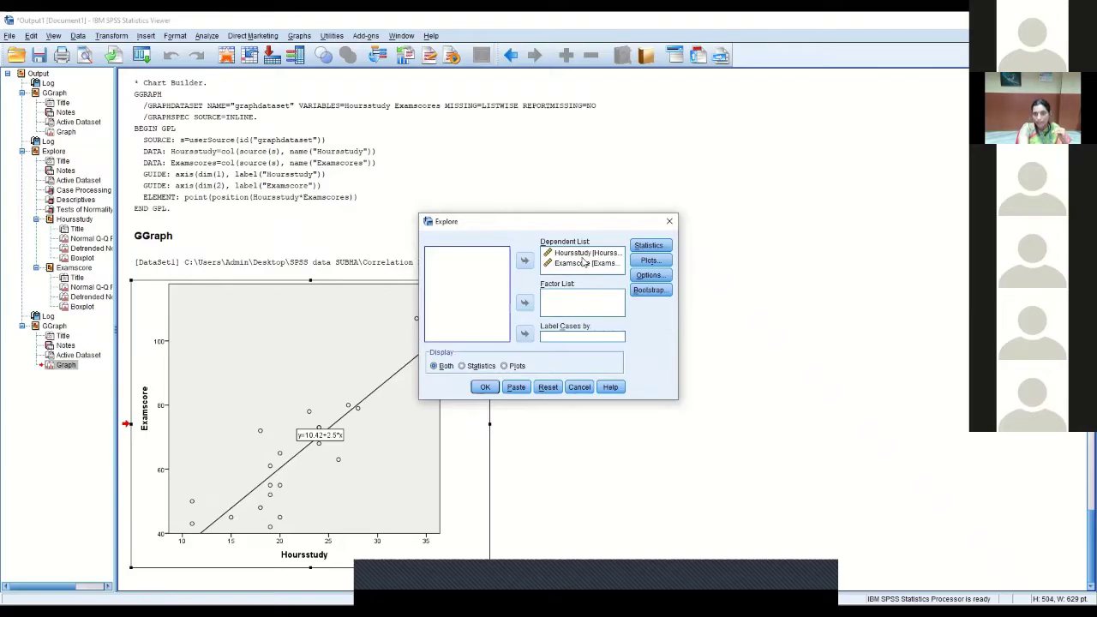
pyautogui.click(649, 246)
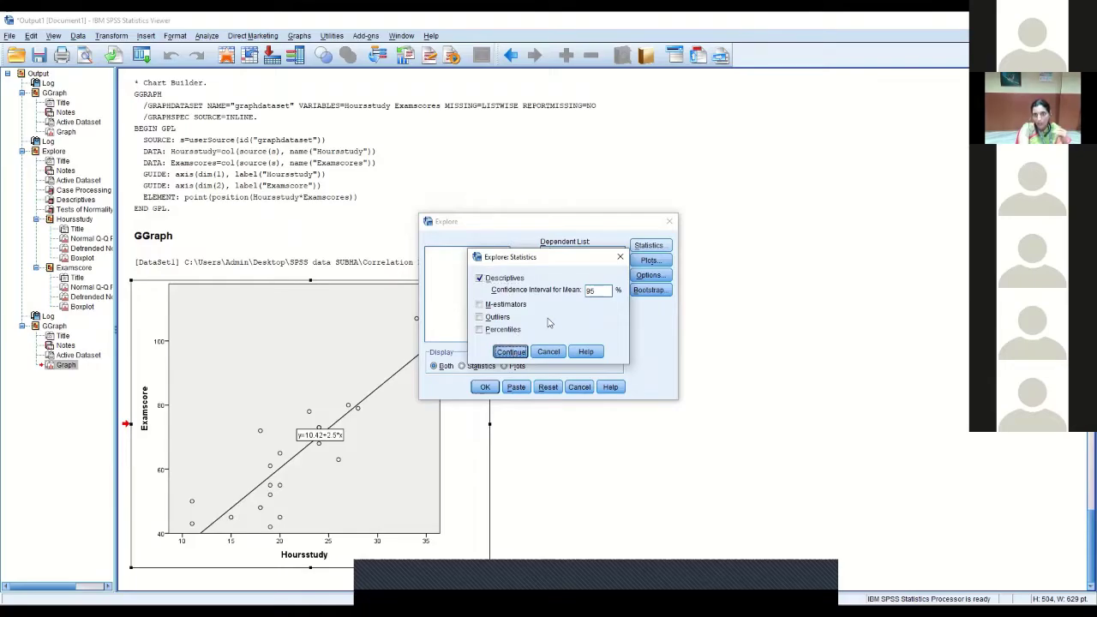
pyautogui.press('Return')
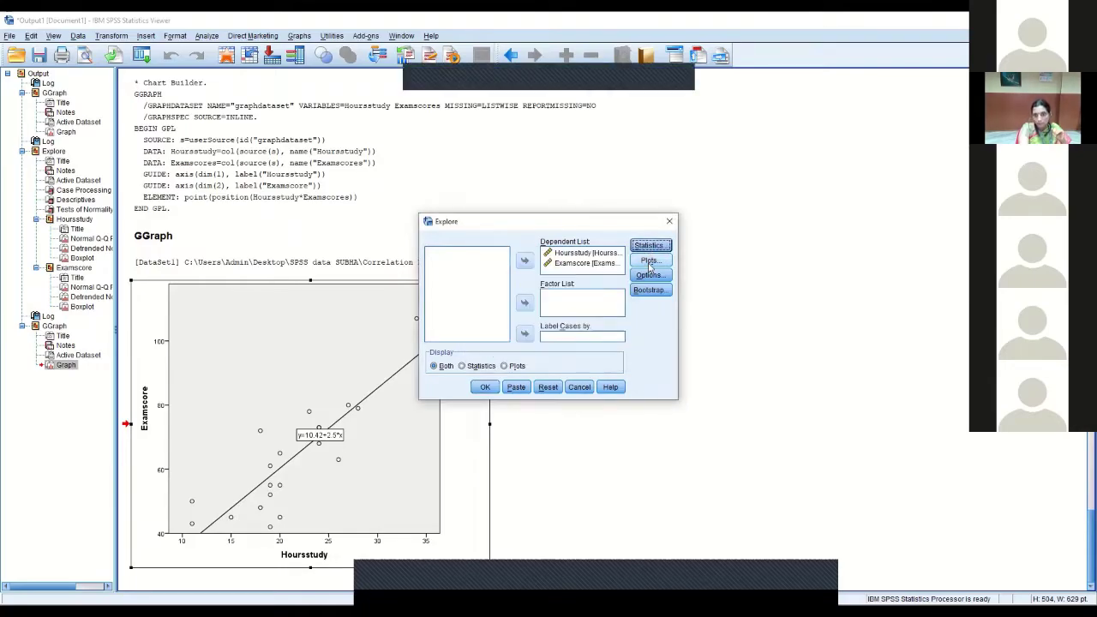
pyautogui.click(650, 264)
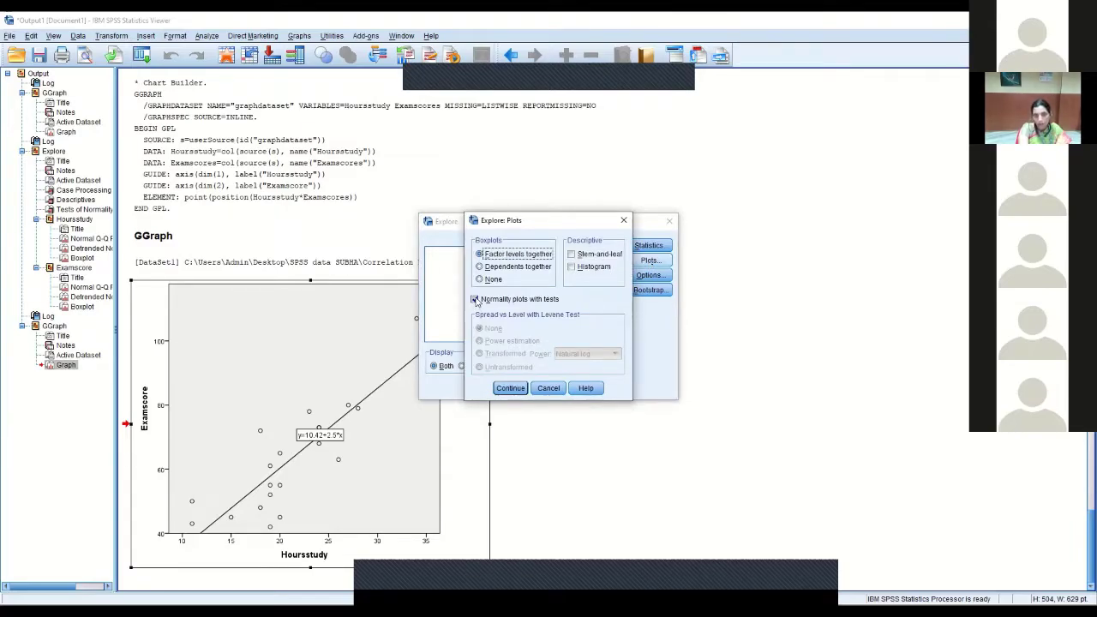
pyautogui.click(509, 388)
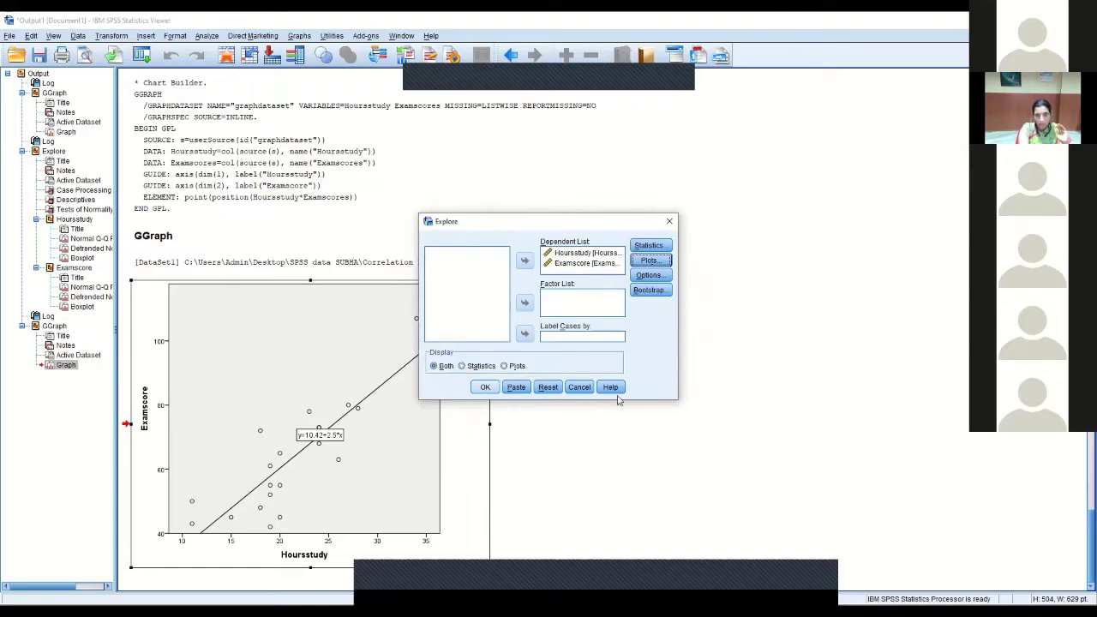
pyautogui.click(485, 387)
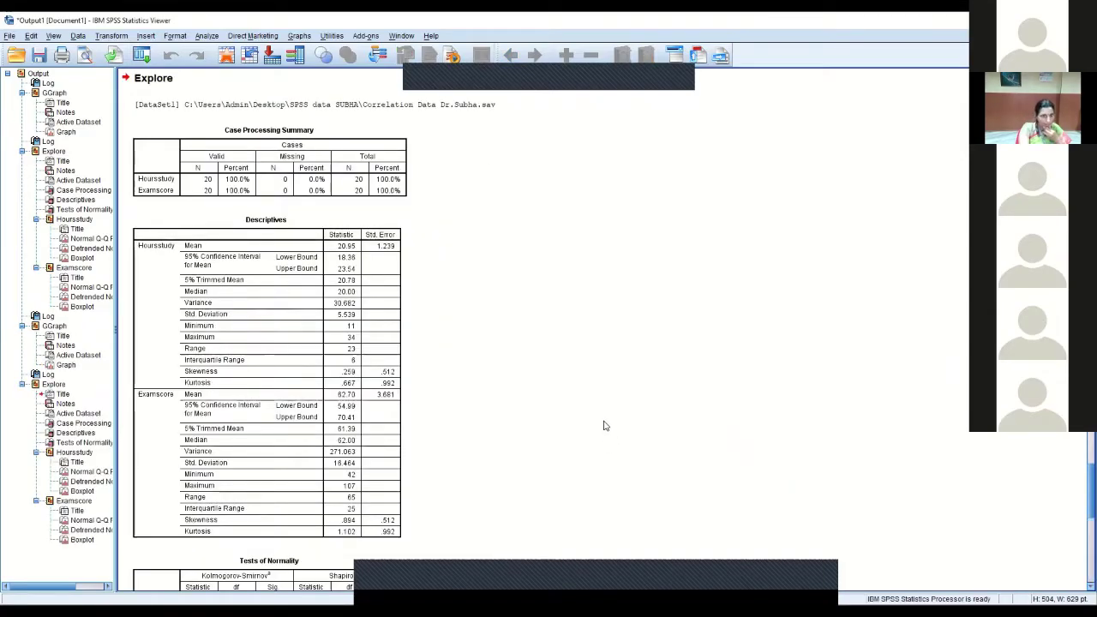
# Step: Examine the Shapiro-Wilk significance values for Hoursstudy and Examscore in the new Tests of Normality table
pyautogui.scroll(-3, 603, 426)
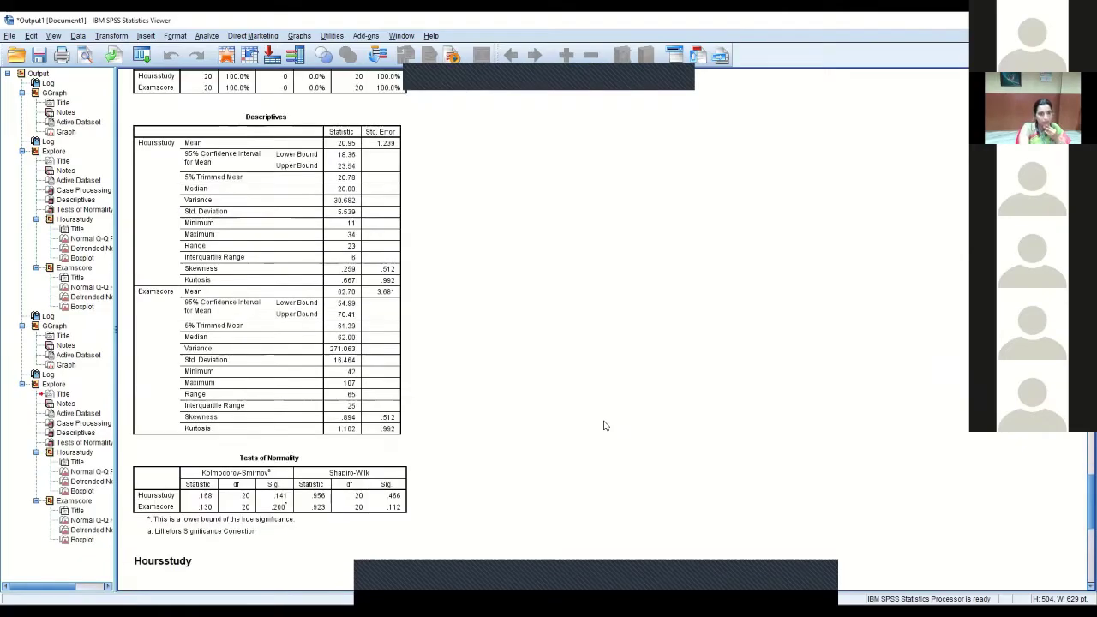
pyautogui.scroll(-1, 604, 426)
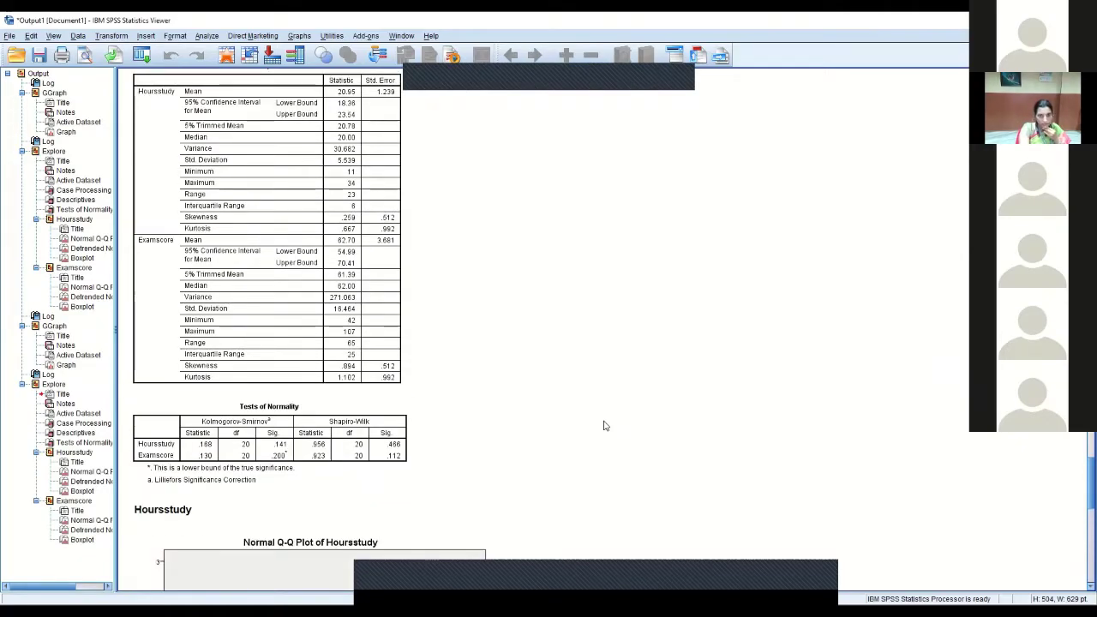
pyautogui.scroll(-1, 603, 426)
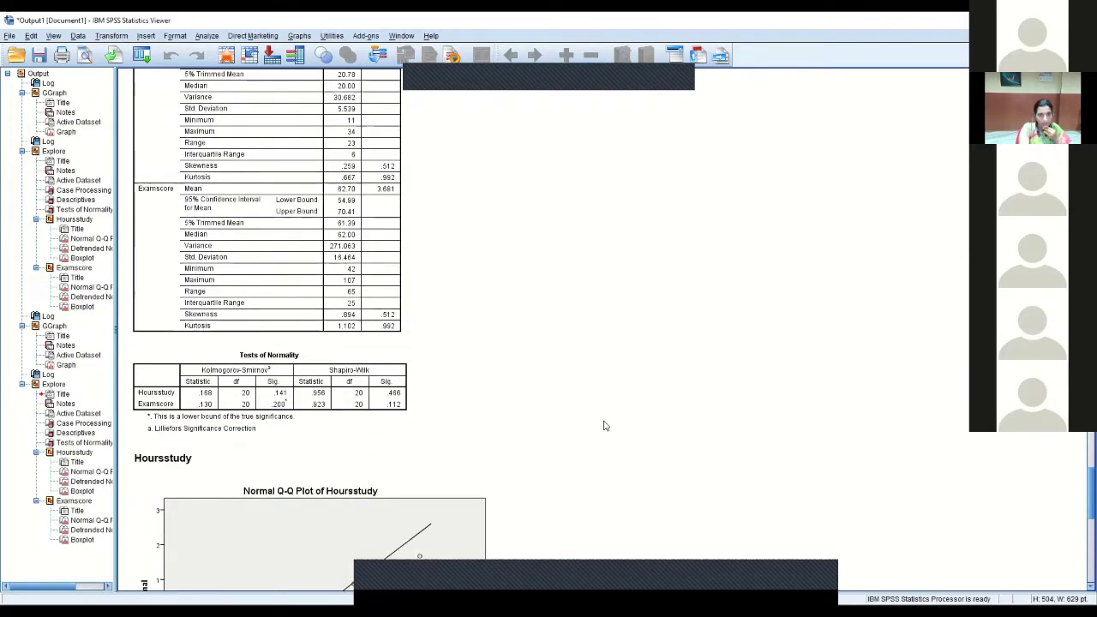
pyautogui.click(381, 416)
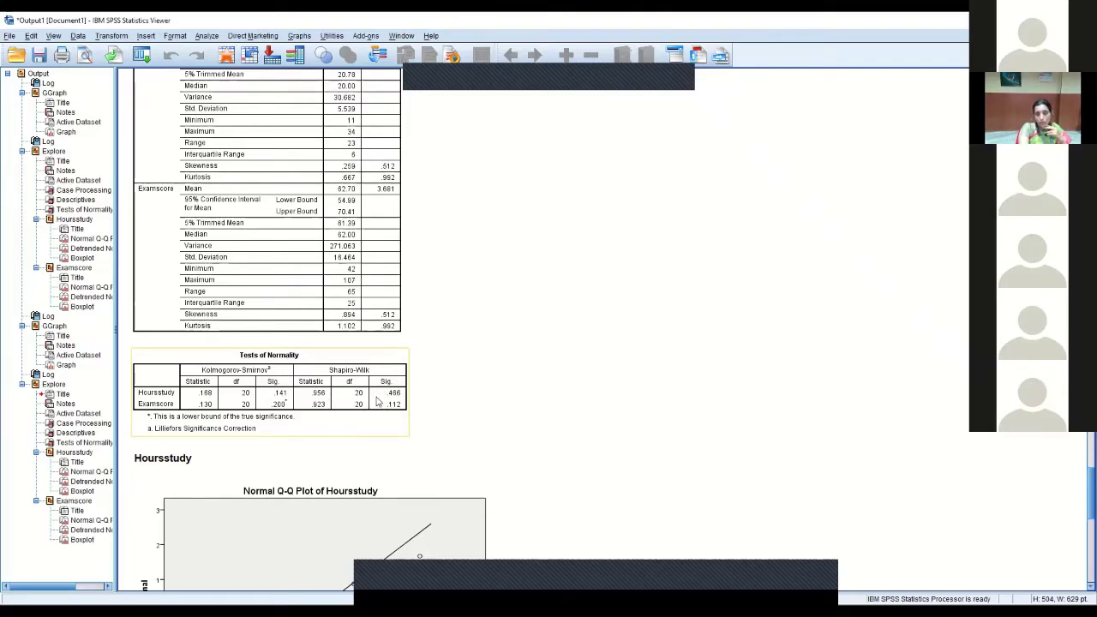
pyautogui.click(460, 416)
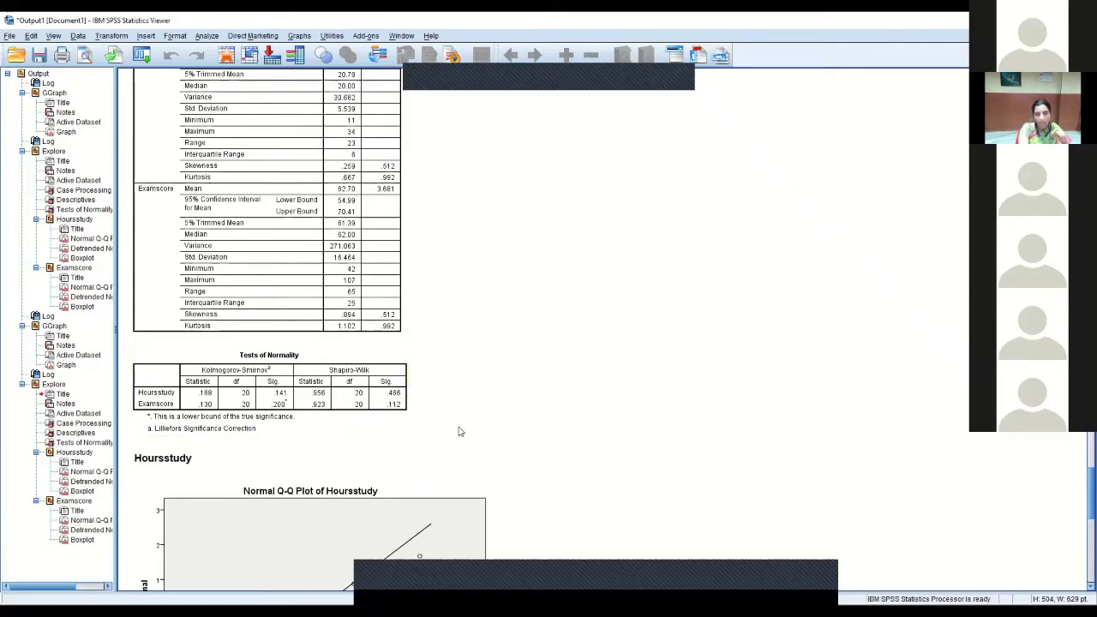
pyautogui.click(359, 415)
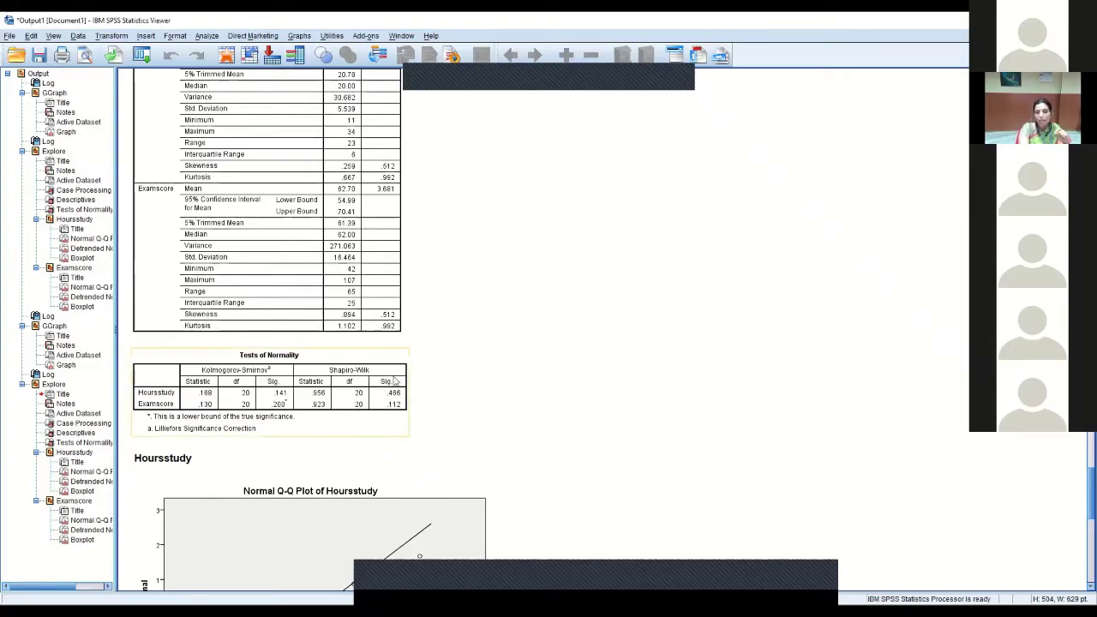
pyautogui.click(518, 343)
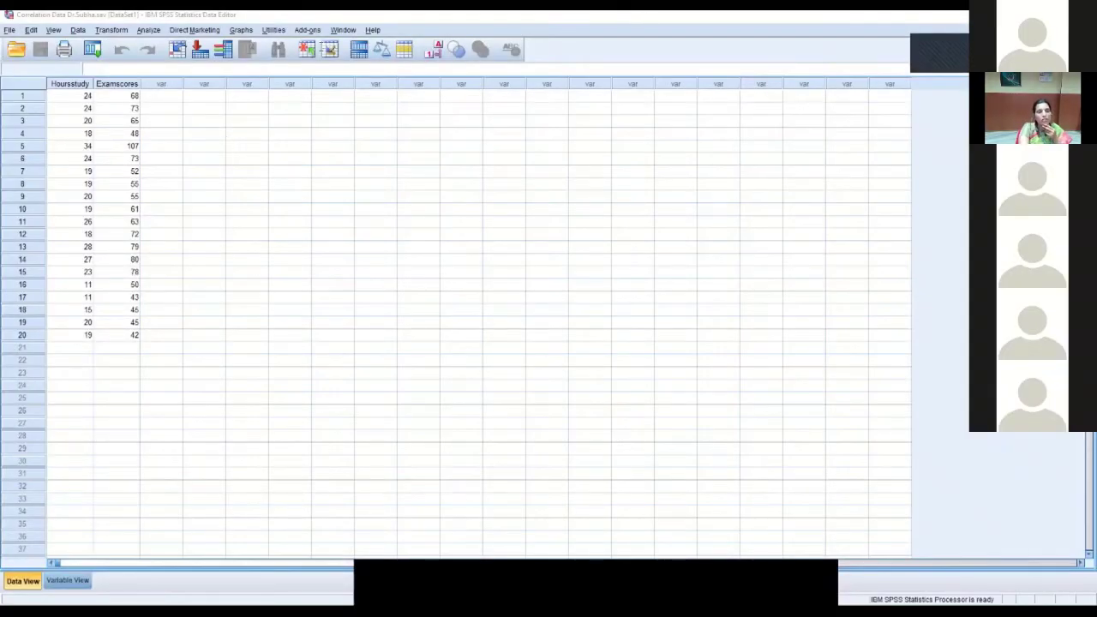
# Step: Set up a bivariate correlation in the Data Editor with Hoursstudy and Examscore as the variables
pyautogui.click(148, 31)
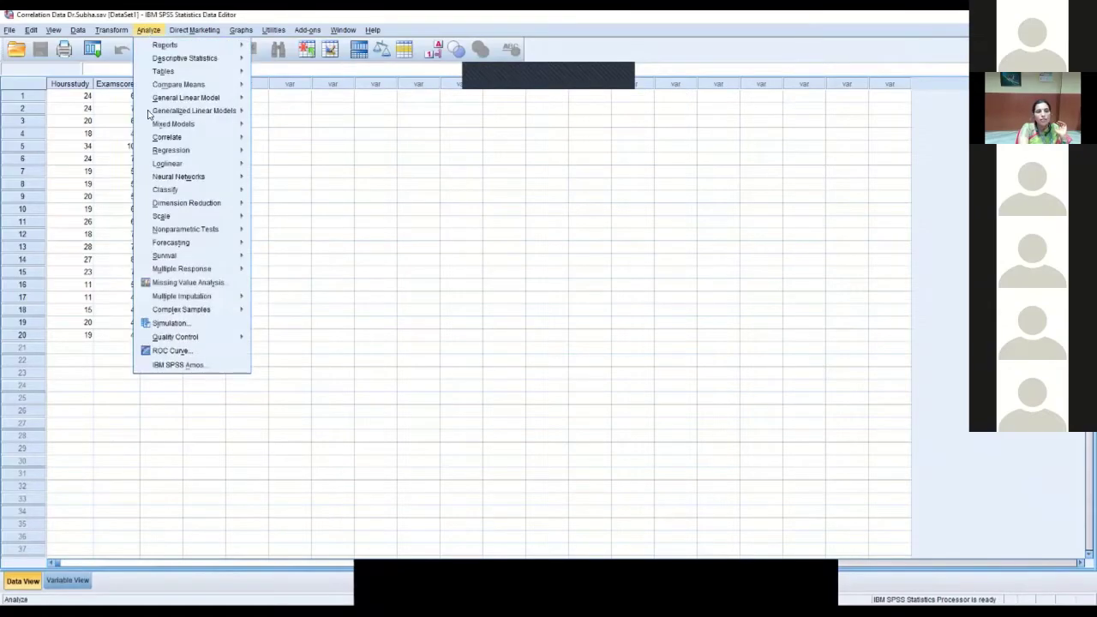
pyautogui.moveTo(159, 137)
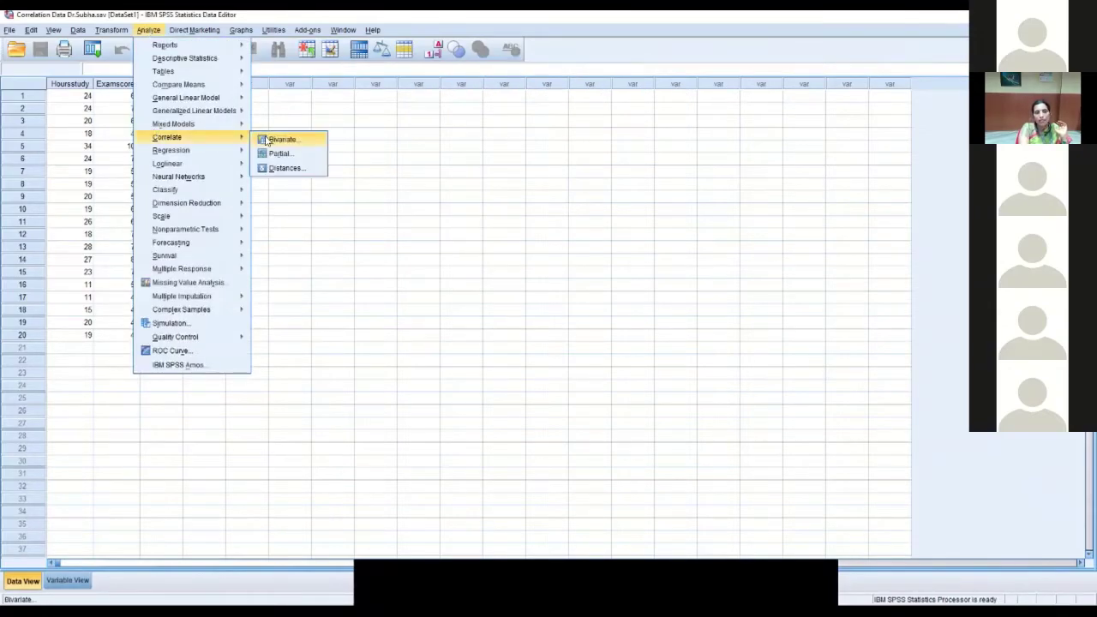
pyautogui.click(292, 141)
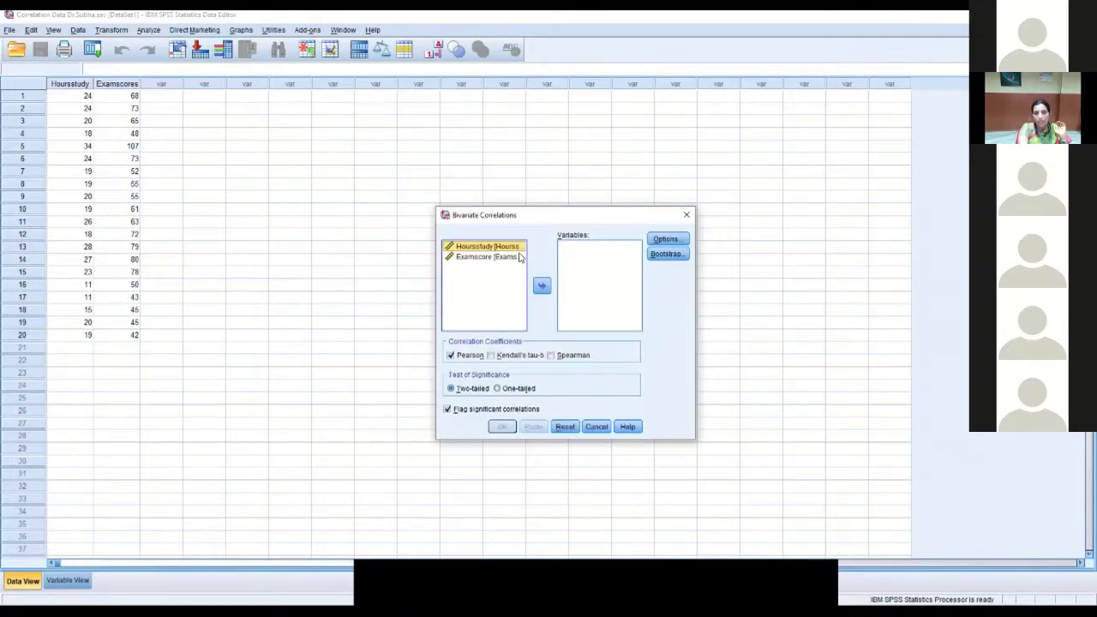
pyautogui.moveTo(514, 247); pyautogui.dragTo(540, 282)
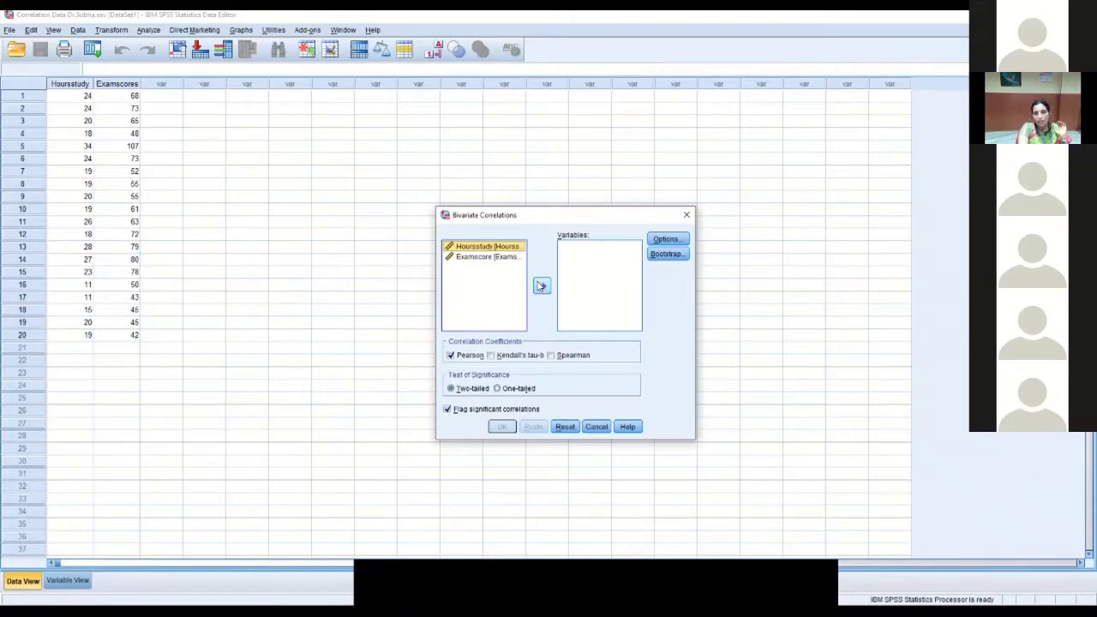
pyautogui.doubleClick(508, 252)
pyautogui.click(540, 288)
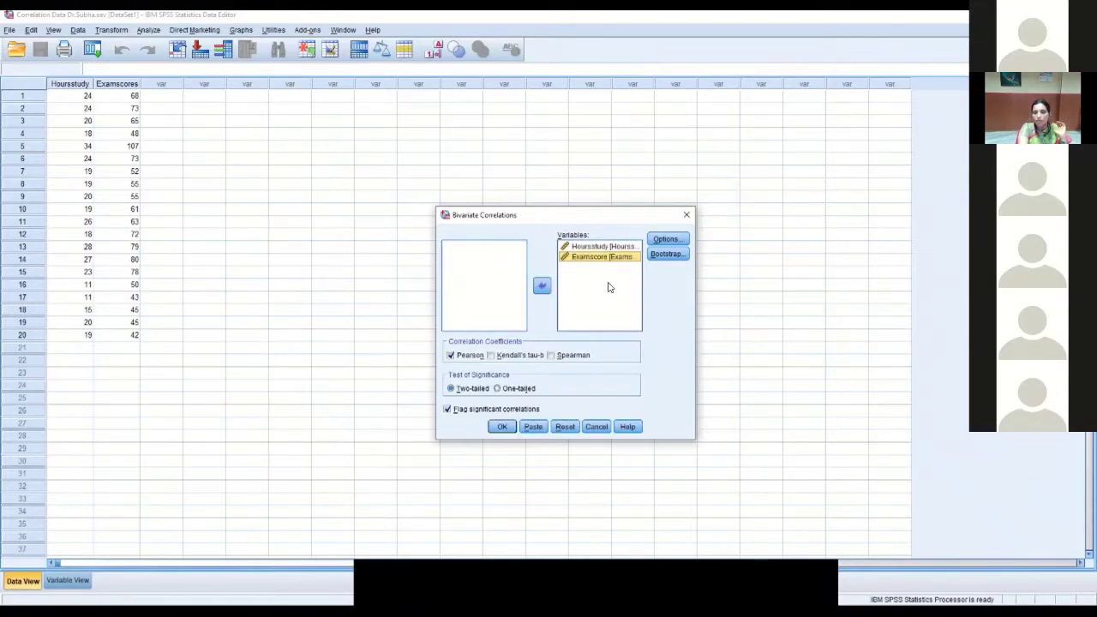
# Step: Keep the Pearson coefficient, two-tailed test and default missing-value options, and run the correlation with significant correlations flagged
pyautogui.click(451, 356)
pyautogui.click(451, 356)
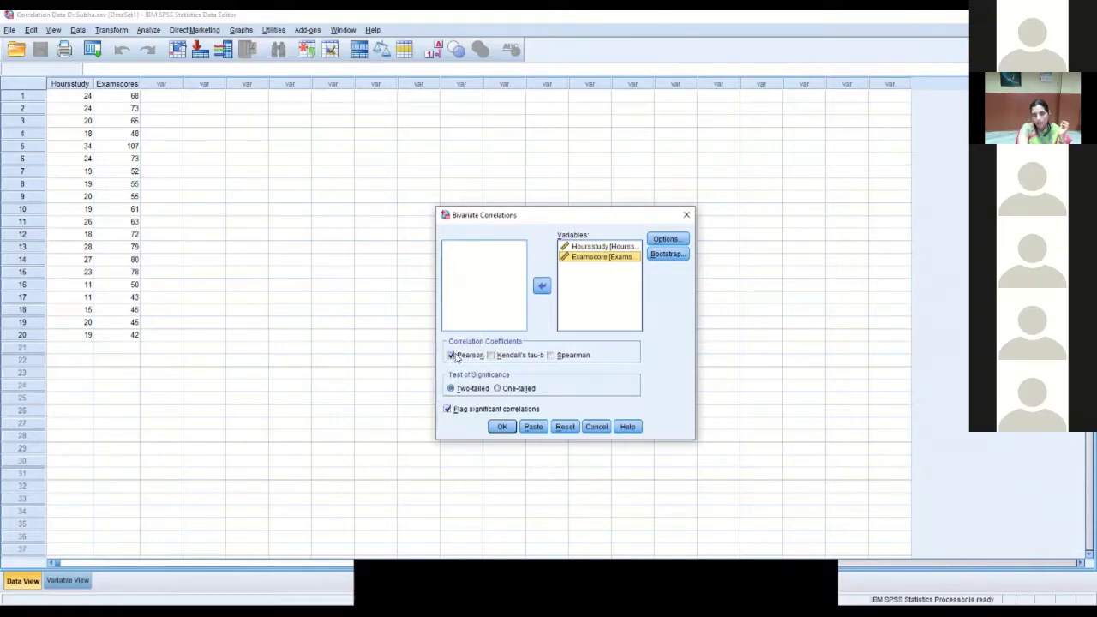
pyautogui.click(662, 242)
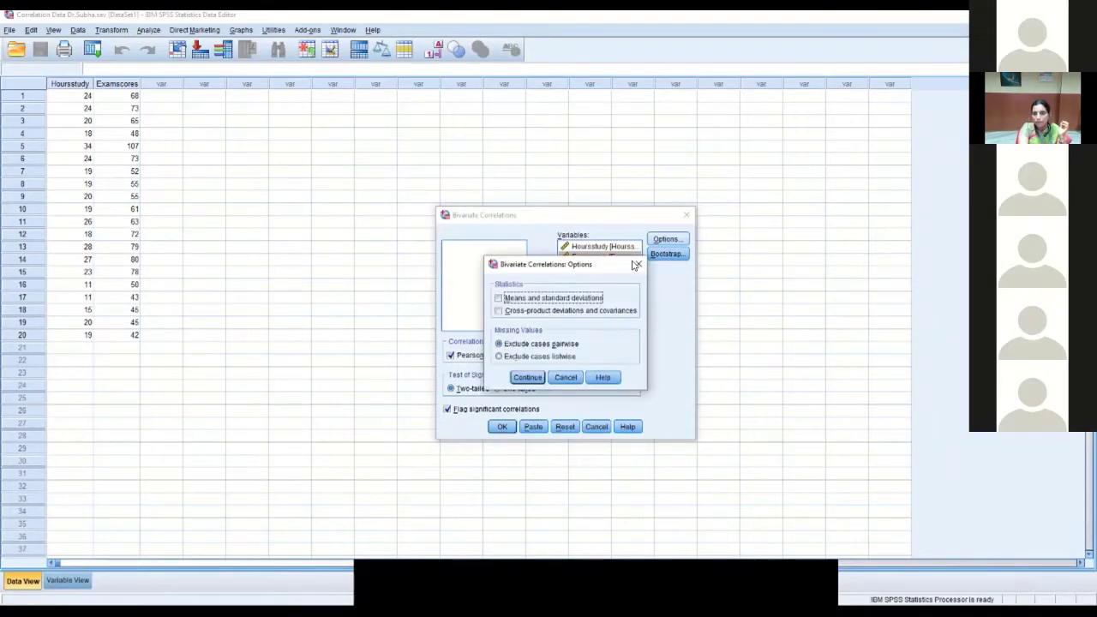
pyautogui.click(636, 265)
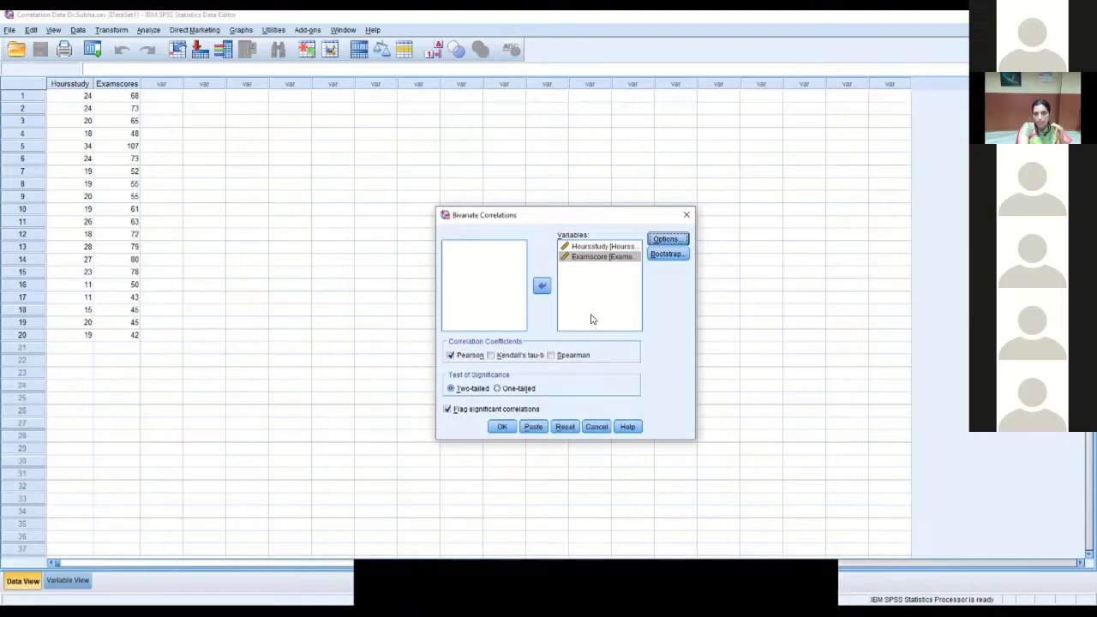
pyautogui.click(504, 429)
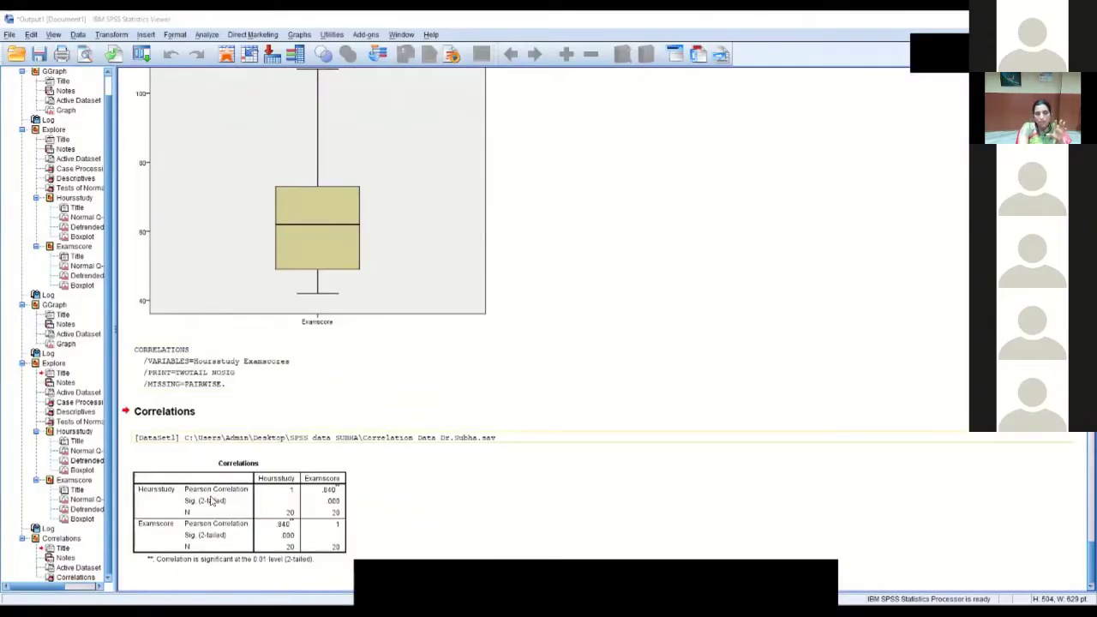
# Step: Examine the Pearson correlation, two-tailed significance and N for Hoursstudy and Examscore in the Correlations table
pyautogui.click(277, 470)
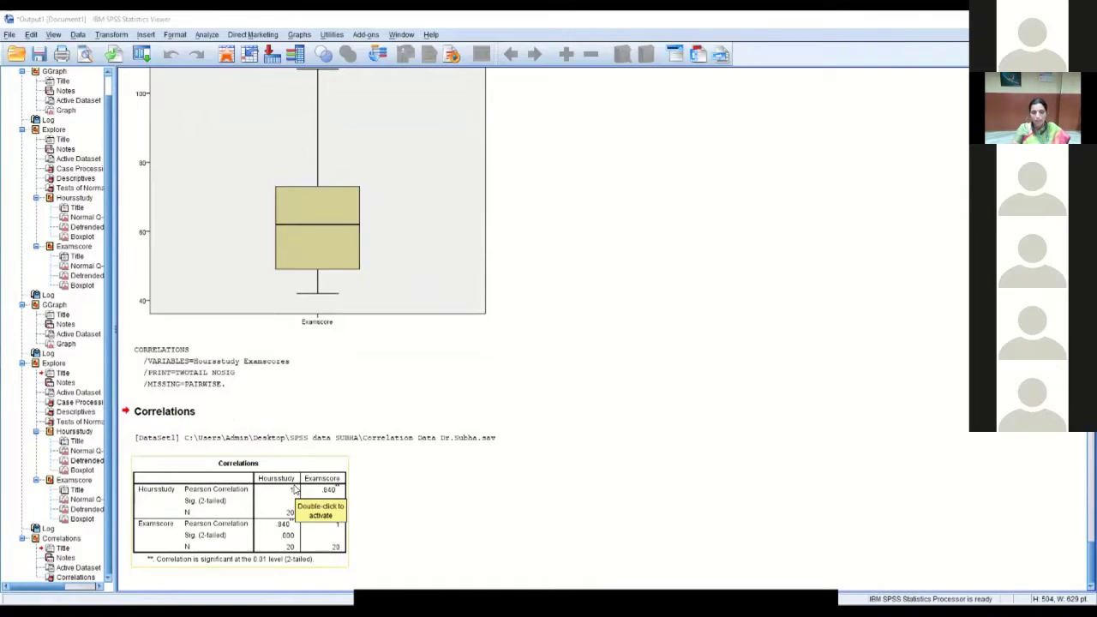
pyautogui.click(461, 500)
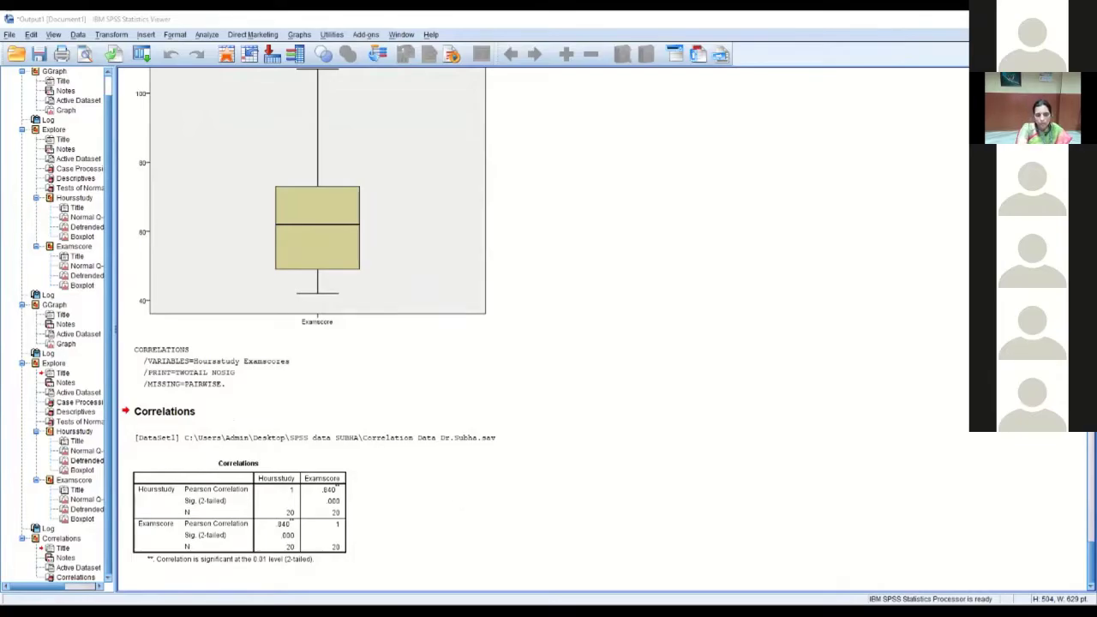
pyautogui.click(275, 477)
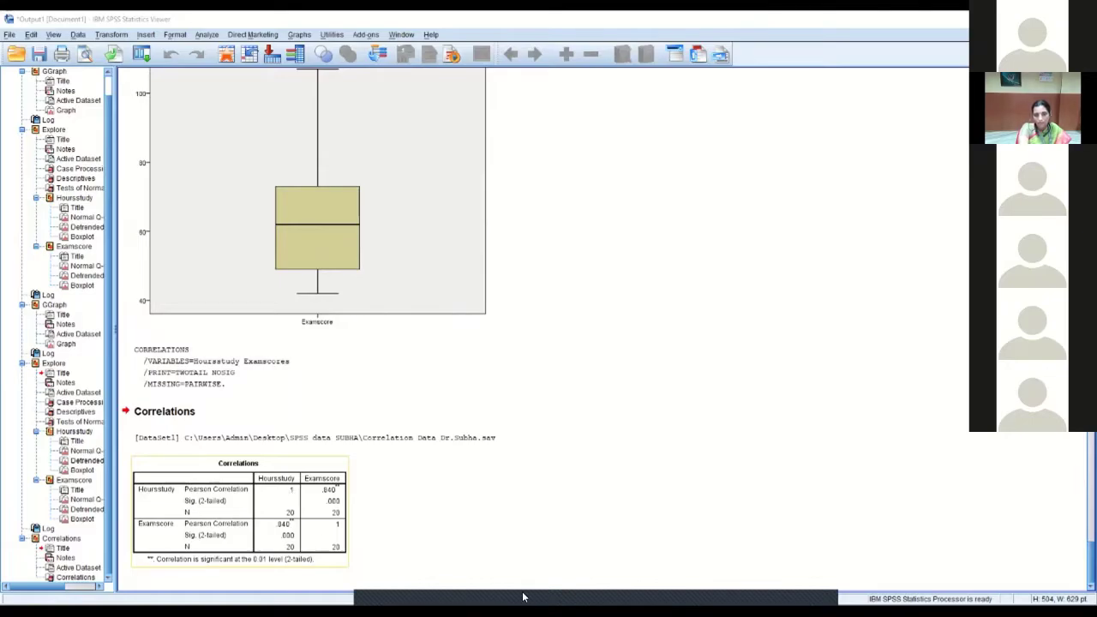
pyautogui.rightClick(649, 324)
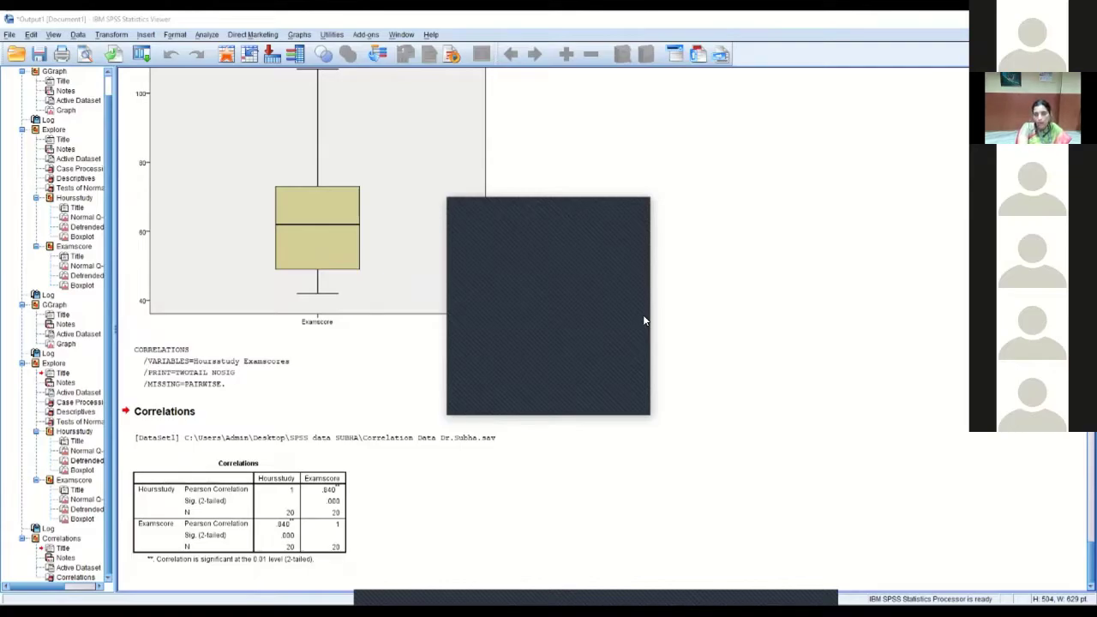
pyautogui.click(201, 526)
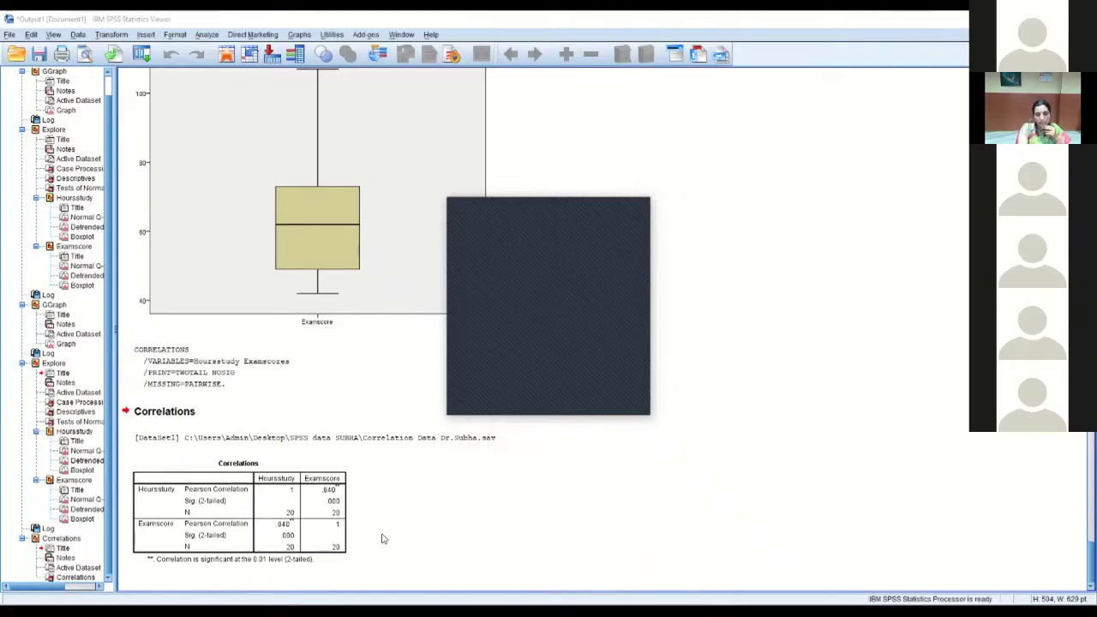
pyautogui.click(341, 500)
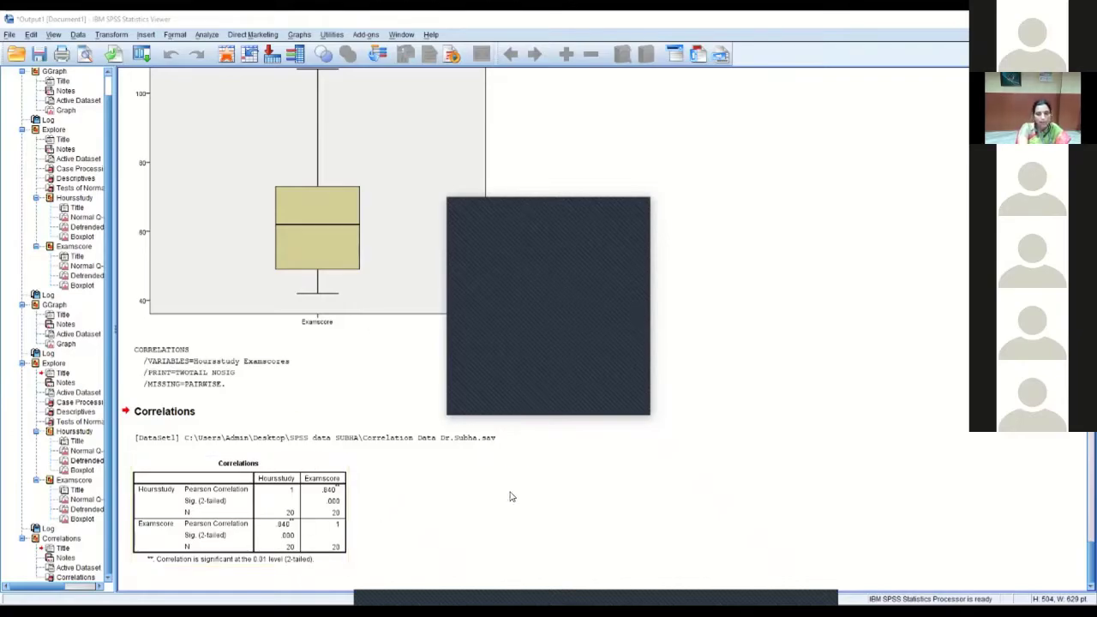
pyautogui.click(334, 479)
pyautogui.click(355, 557)
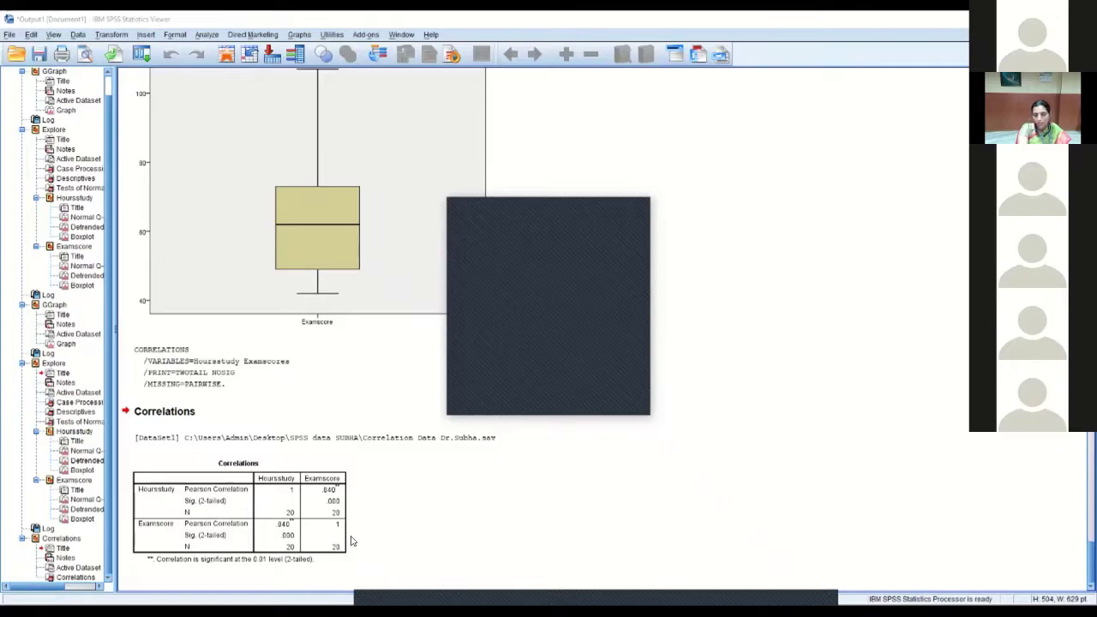
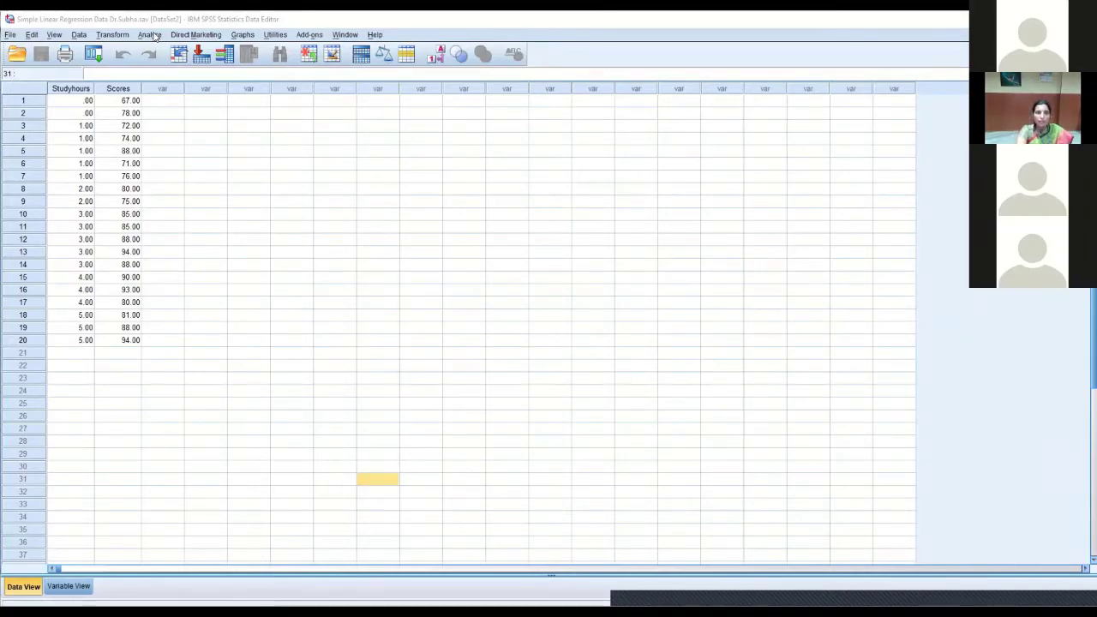
# Step: Set up a linear regression with Scores as the dependent variable and Studyhours as the independent variable
pyautogui.click(150, 35)
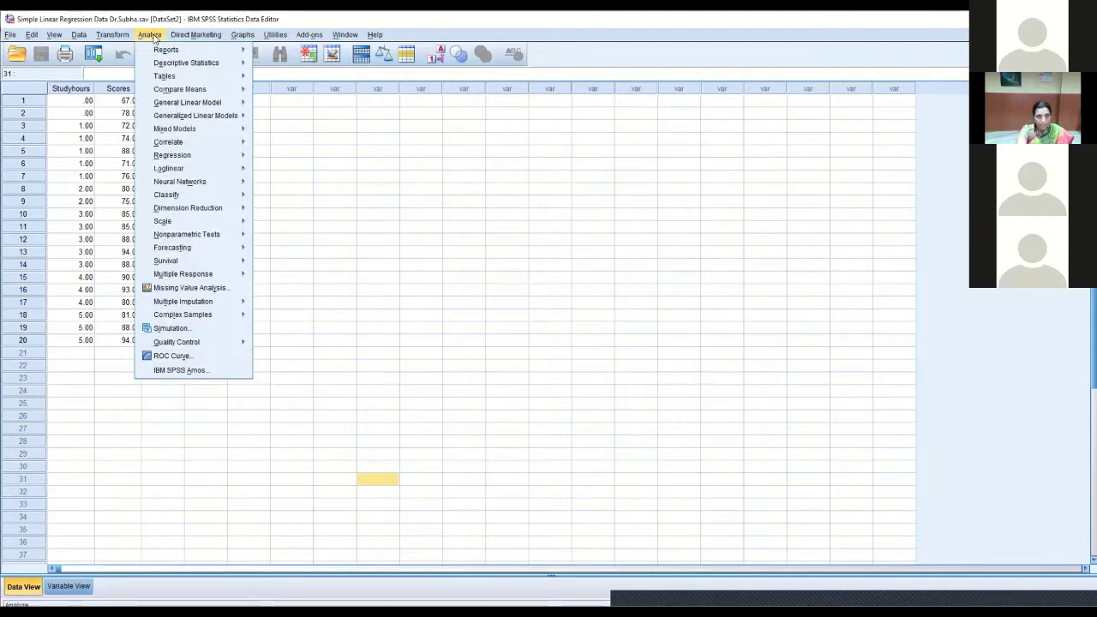
pyautogui.moveTo(166, 162)
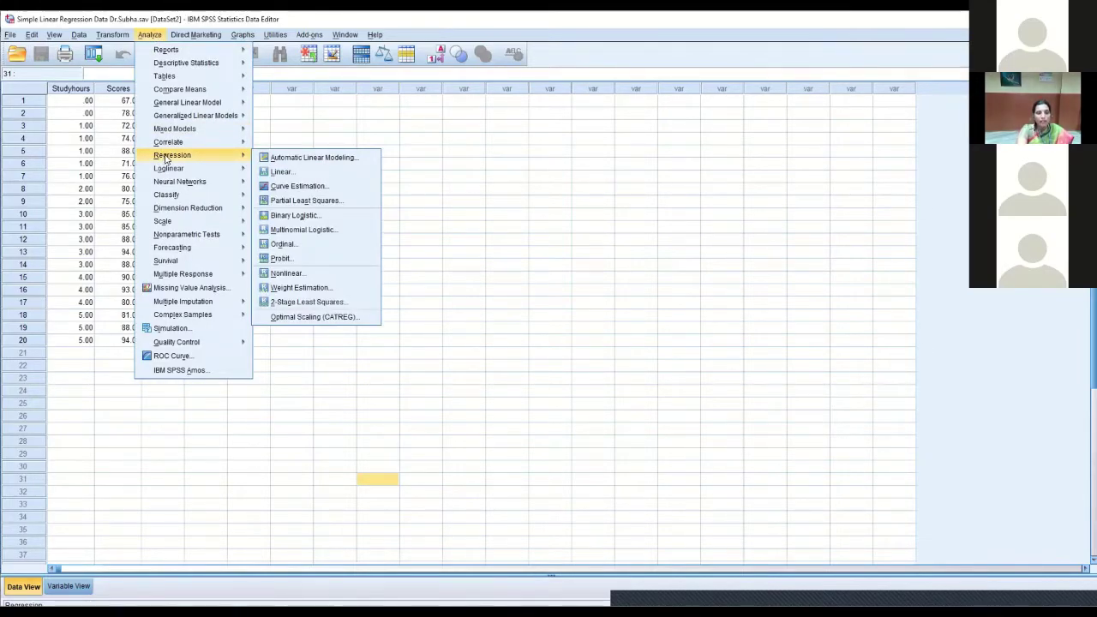
pyautogui.click(279, 174)
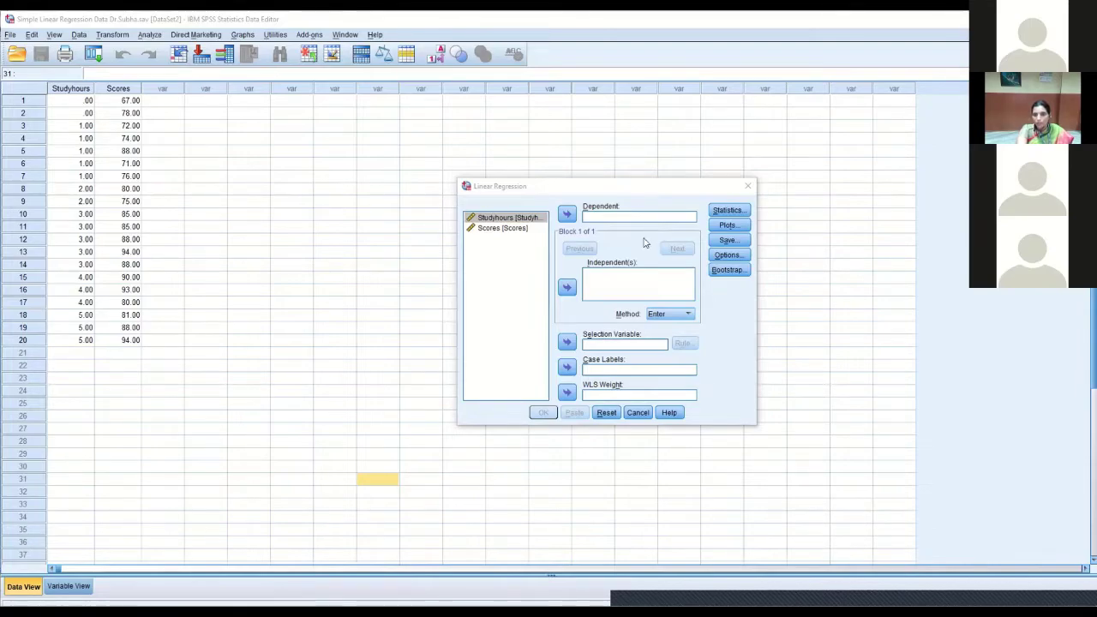
pyautogui.click(504, 227)
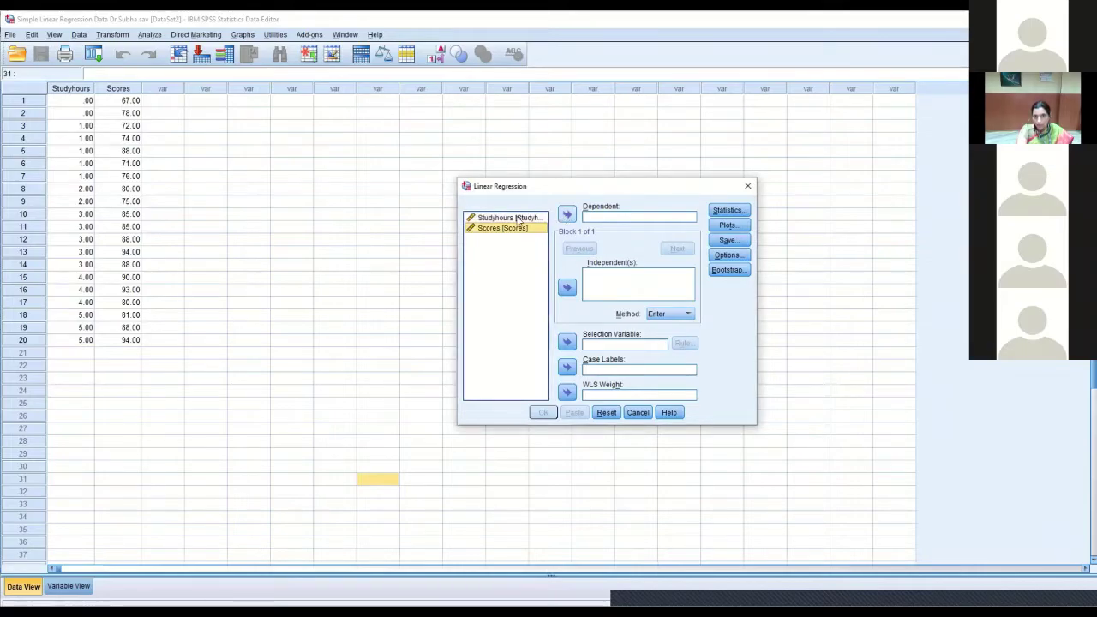
pyautogui.click(566, 215)
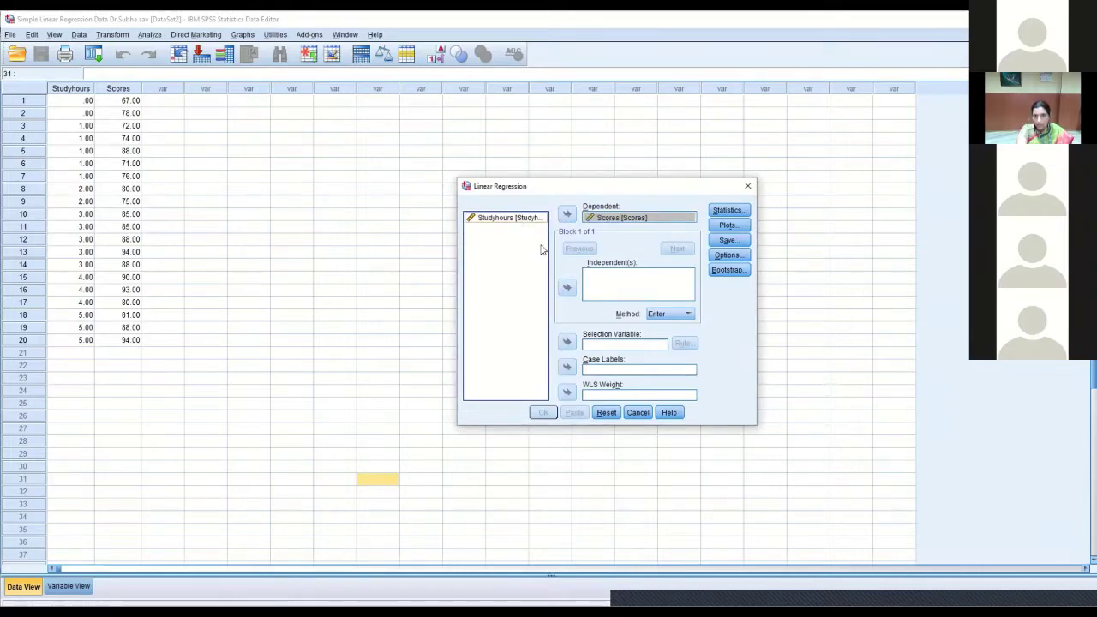
pyautogui.click(568, 288)
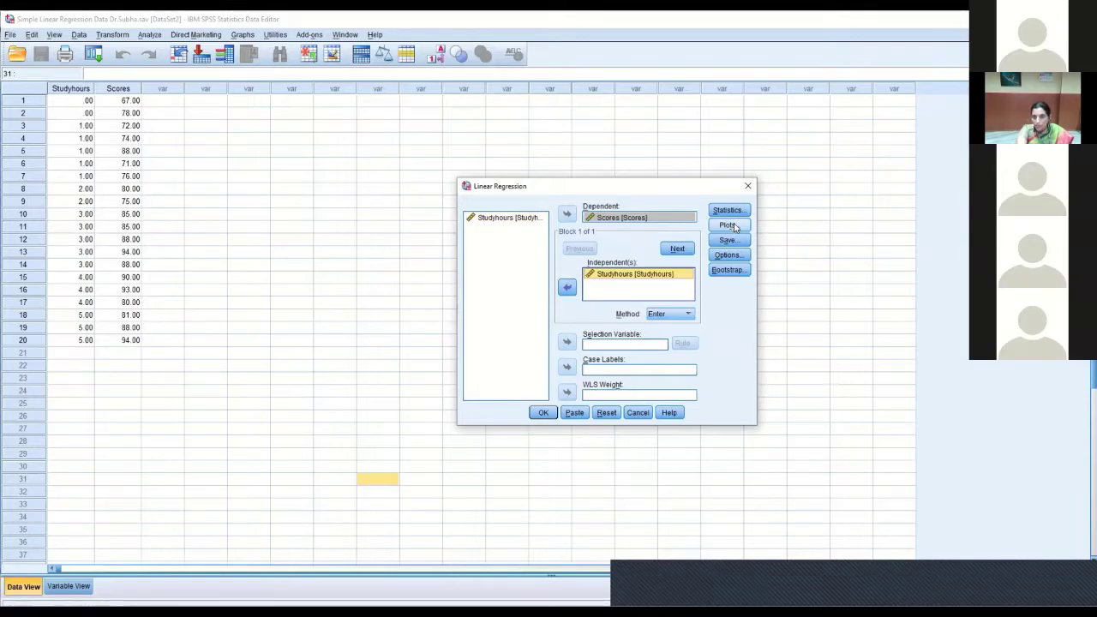
# Step: Add collinearity diagnostics and the Durbin-Watson residual test to the regression statistics, keeping estimates and model fit selected
pyautogui.click(728, 211)
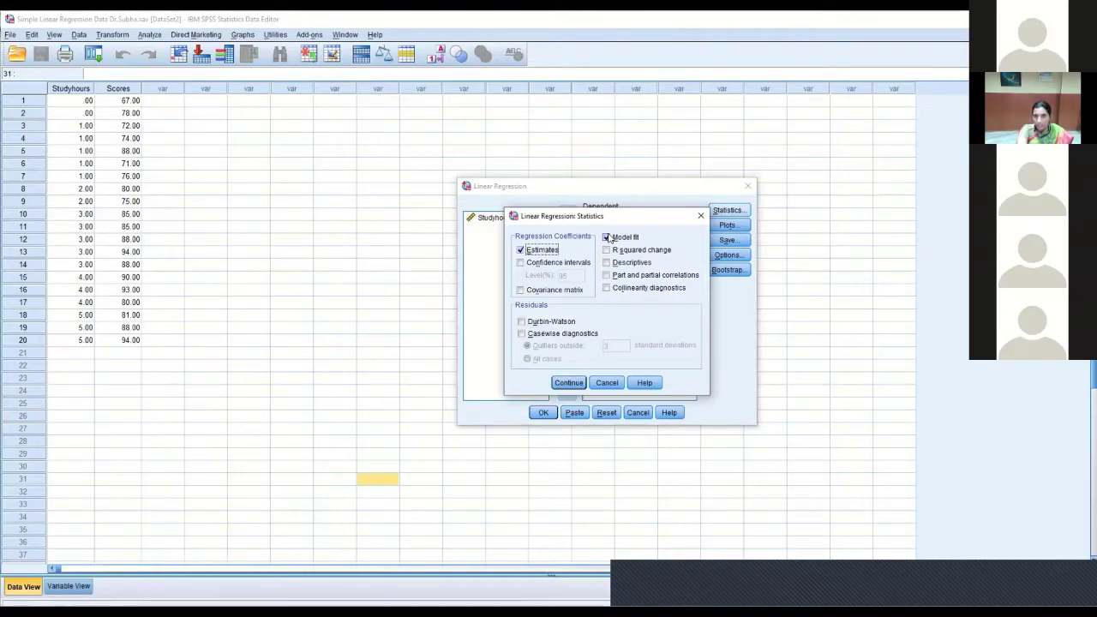
pyautogui.click(607, 289)
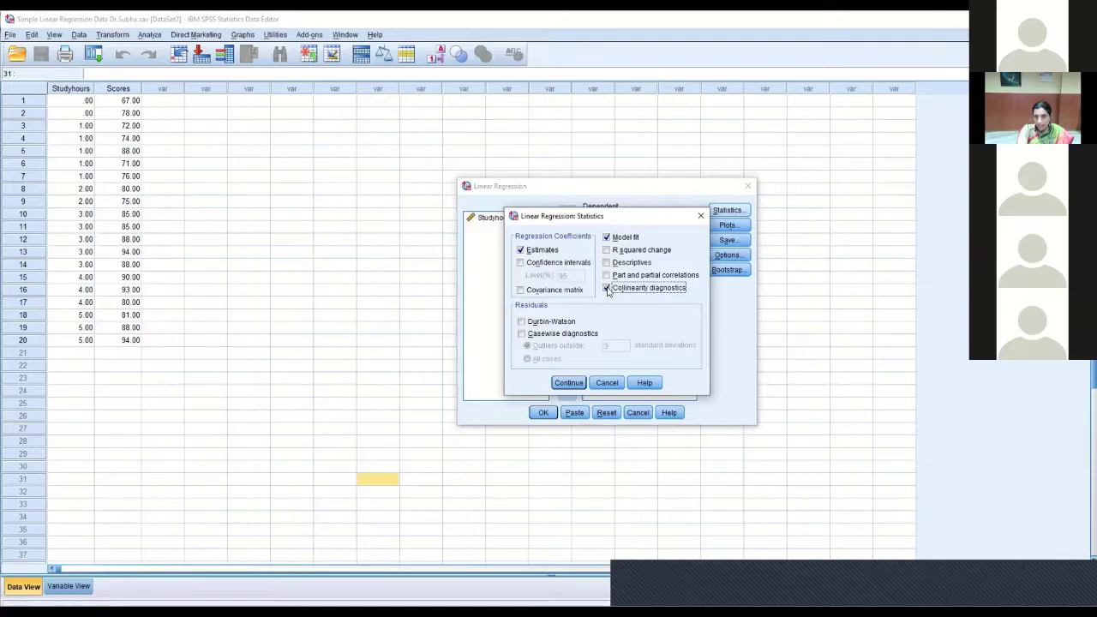
pyautogui.click(522, 323)
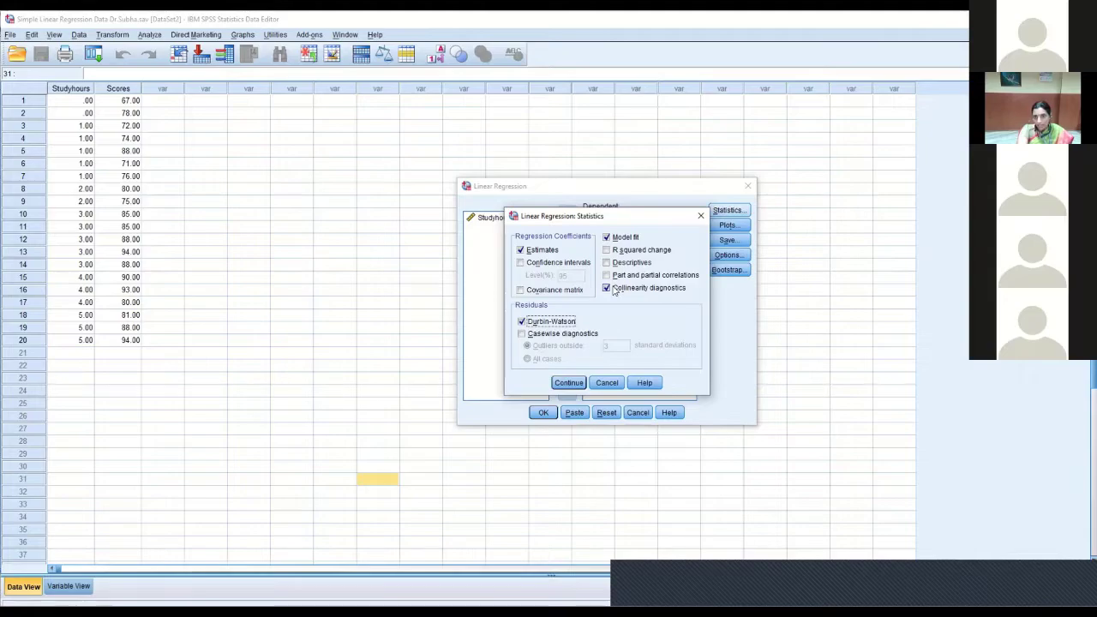
pyautogui.click(565, 383)
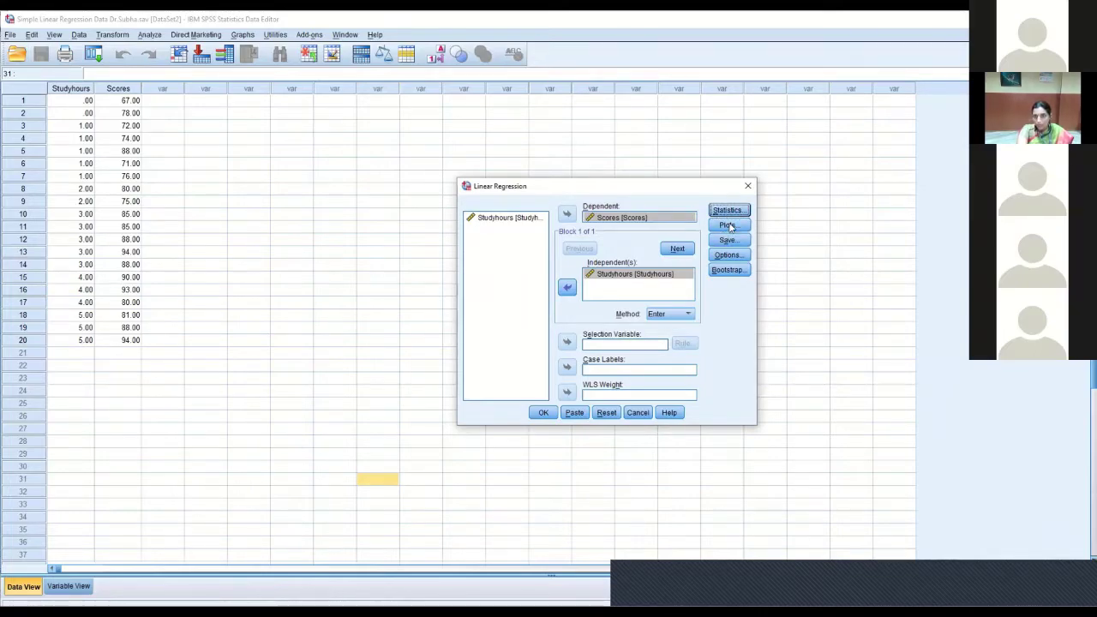
# Step: Define a regression residual scatterplot with *ZRESID on the Y axis and *ZPRED on the X axis
pyautogui.click(728, 226)
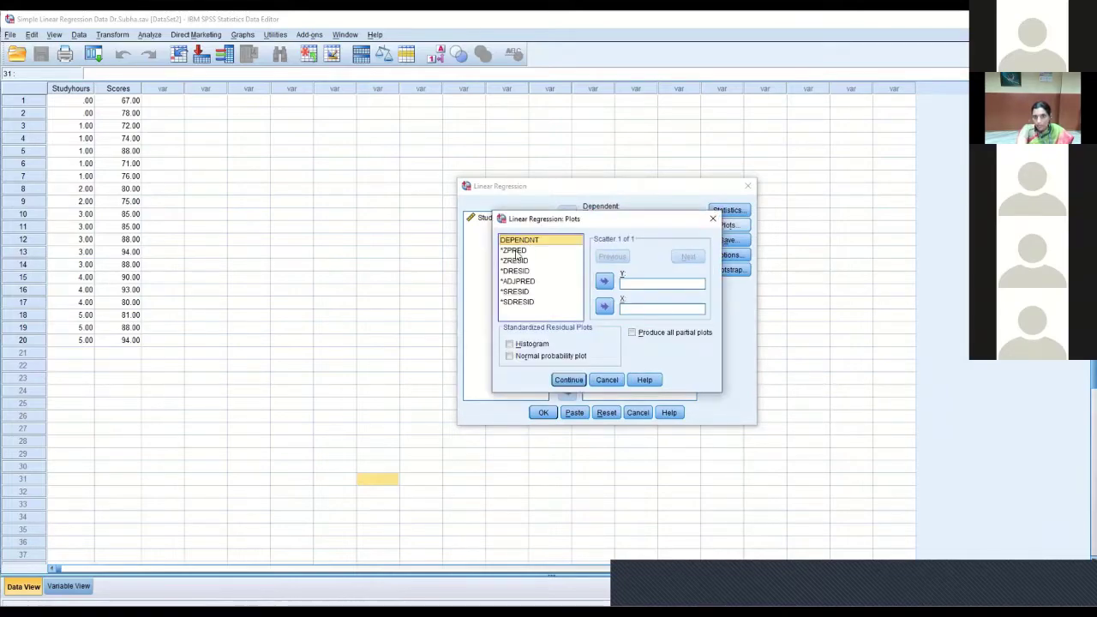
pyautogui.click(519, 250)
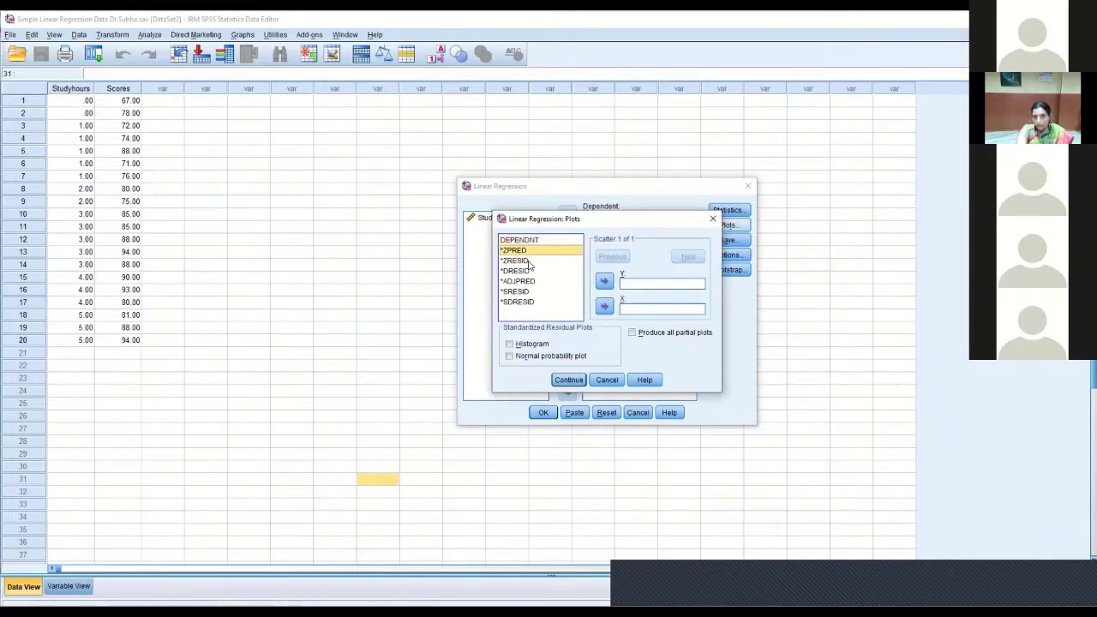
pyautogui.click(528, 263)
pyautogui.doubleClick(526, 261)
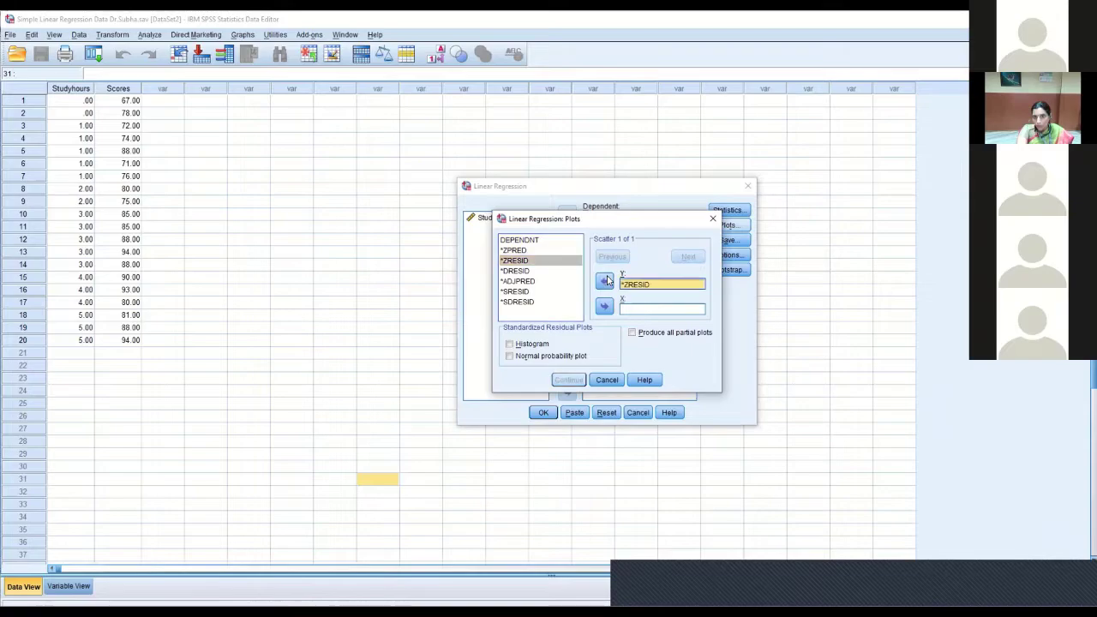
pyautogui.click(515, 250)
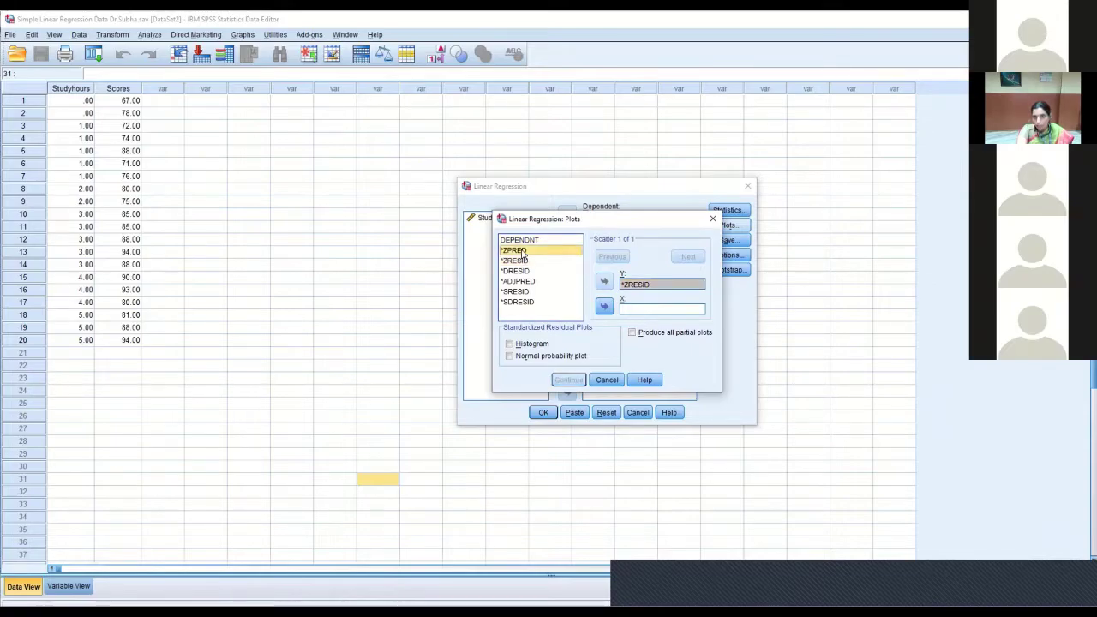
pyautogui.click(604, 307)
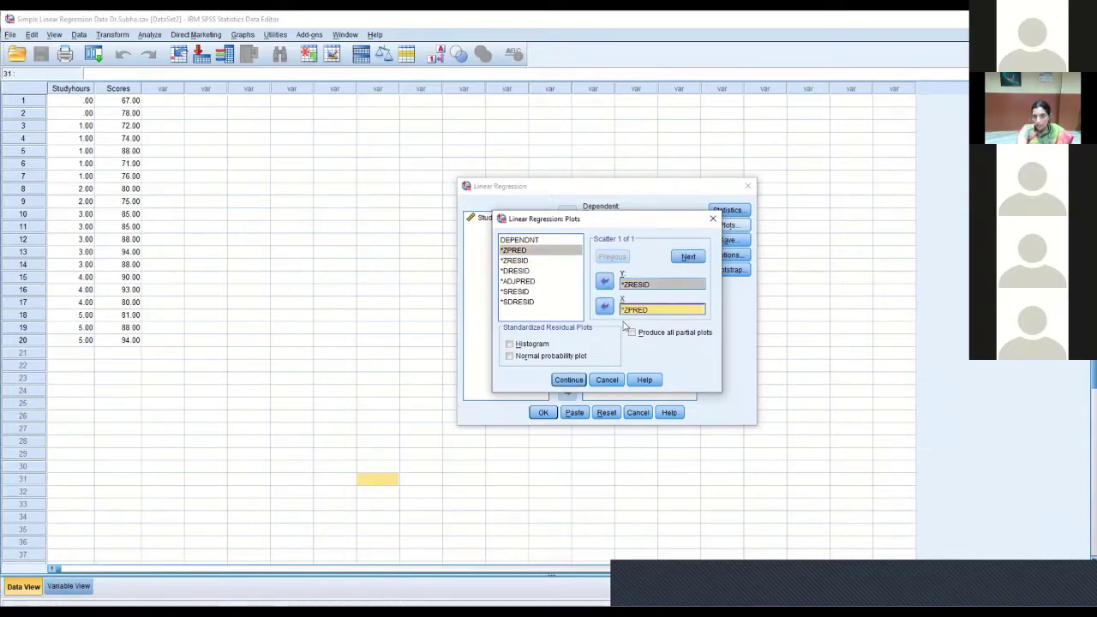
# Step: Include a histogram and a normal probability plot of the standardized residuals, and run the regression
pyautogui.click(509, 344)
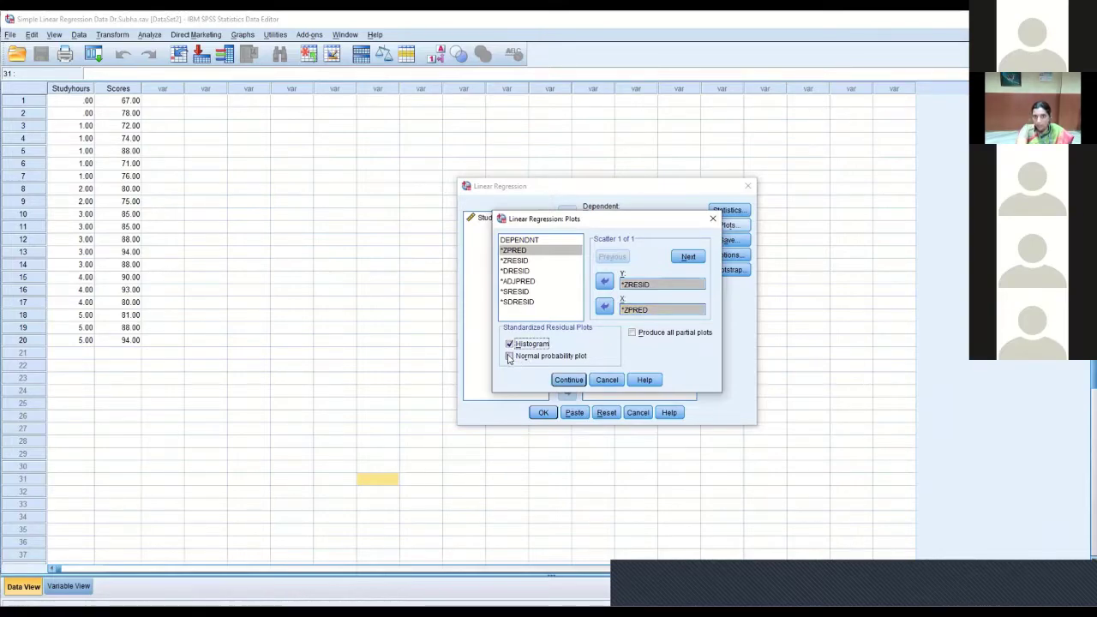
pyautogui.click(510, 356)
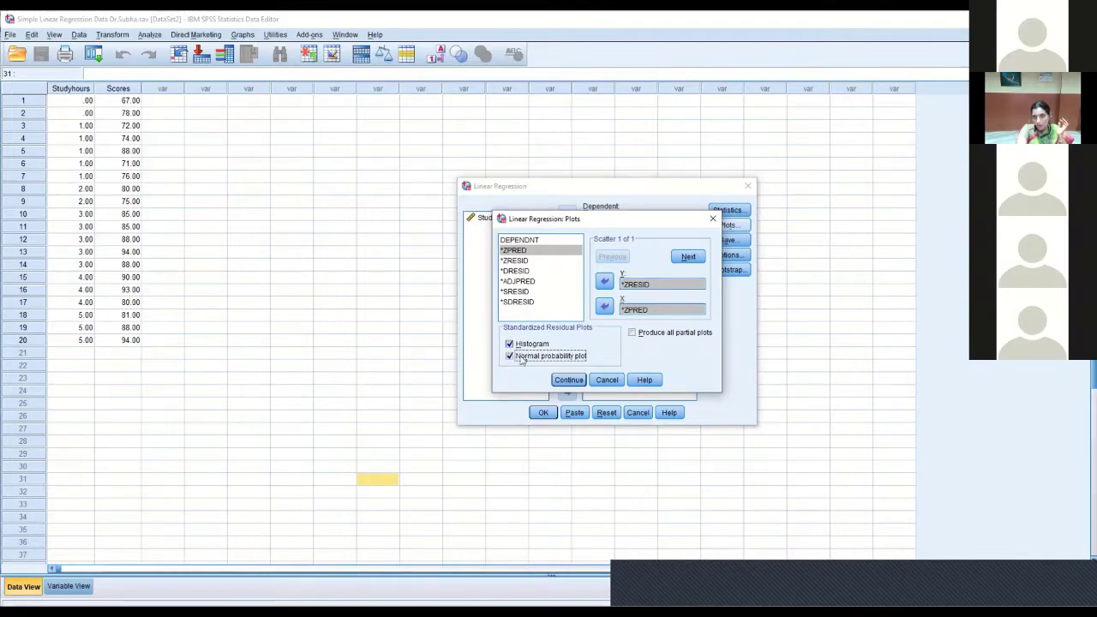
pyautogui.click(564, 383)
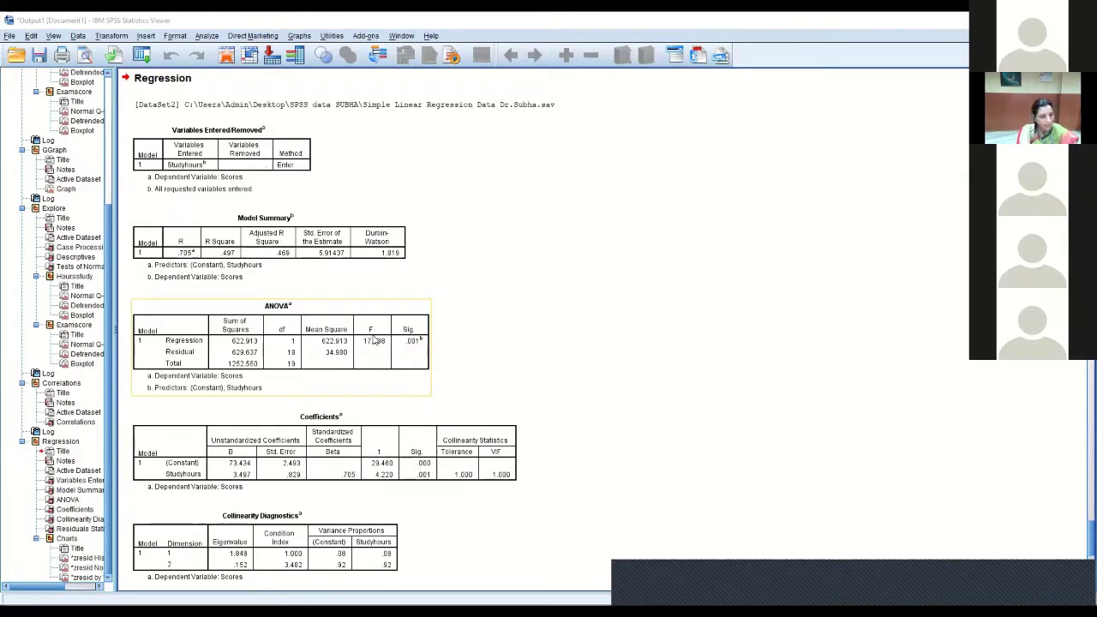
# Step: Examine the regression output from the Variables Entered/Removed and Model Summary tables down to the standardized residual histogram
pyautogui.scroll(1, 639, 229)
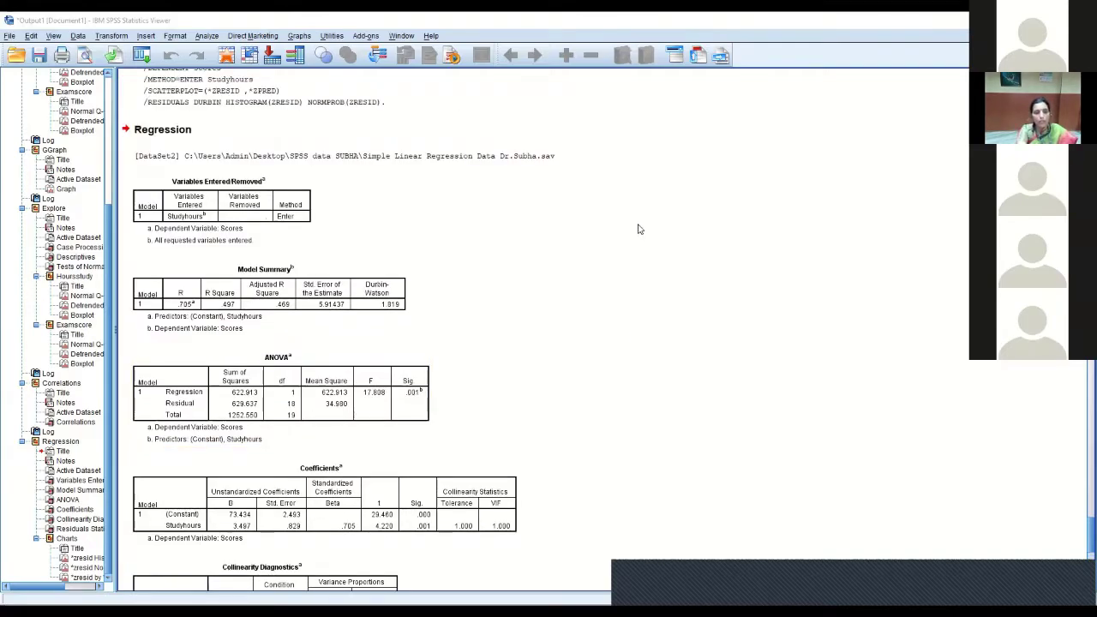
pyautogui.scroll(2, 638, 229)
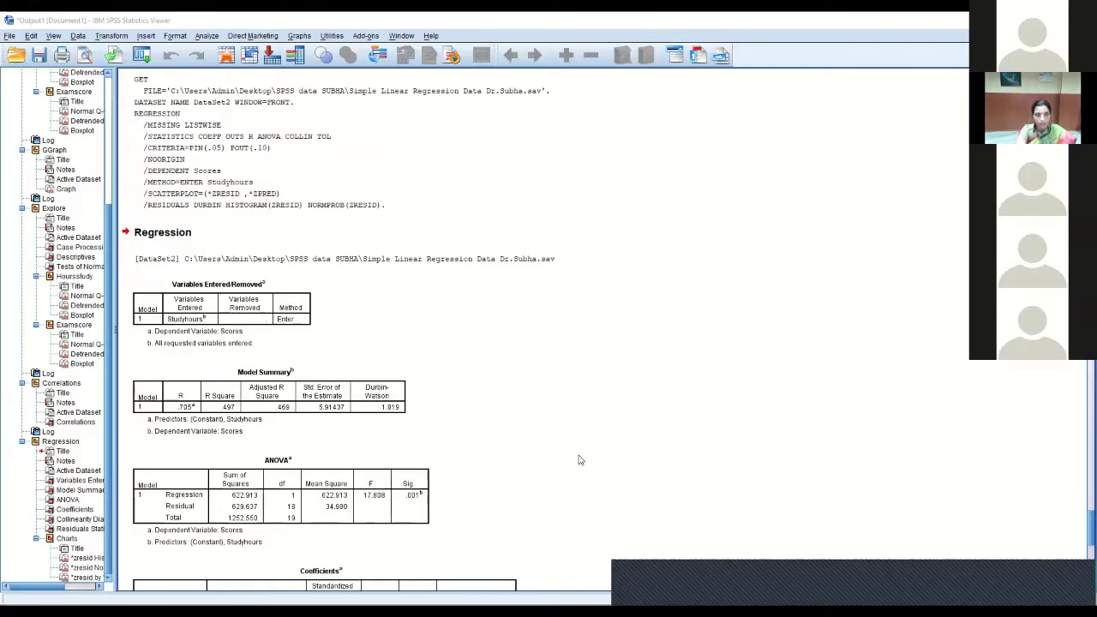
pyautogui.scroll(-1, 579, 460)
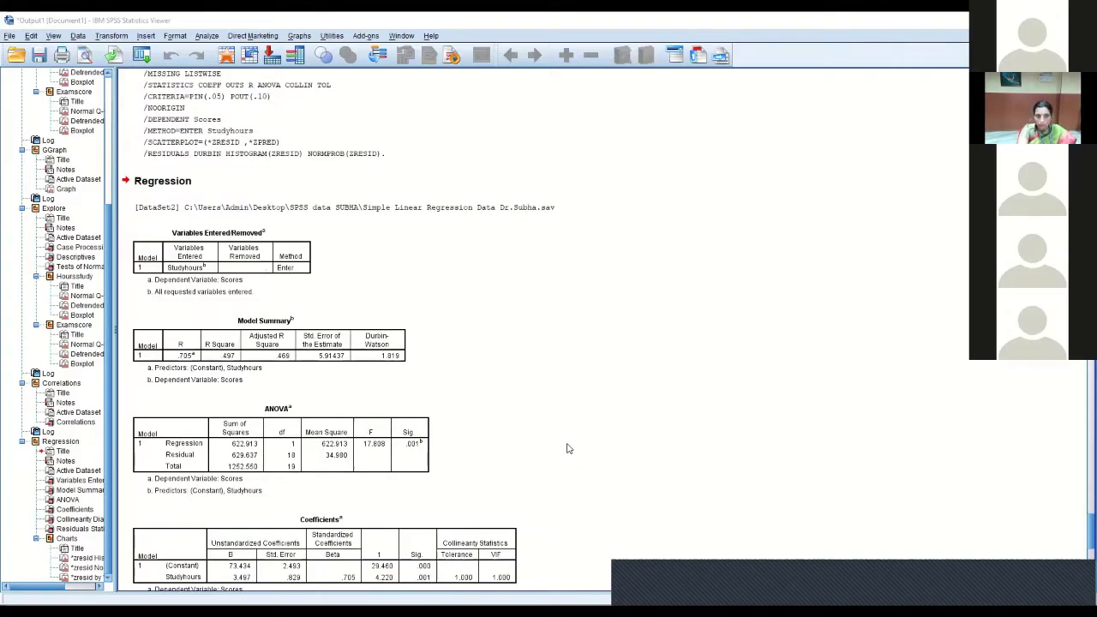
pyautogui.scroll(-1, 567, 449)
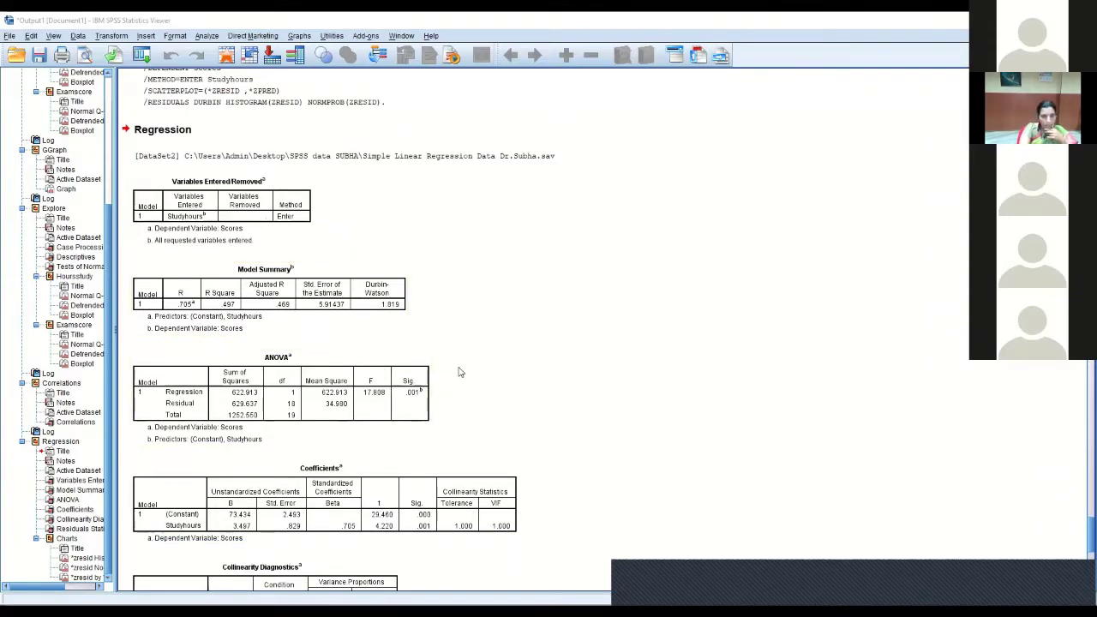
pyautogui.scroll(-1, 480, 326)
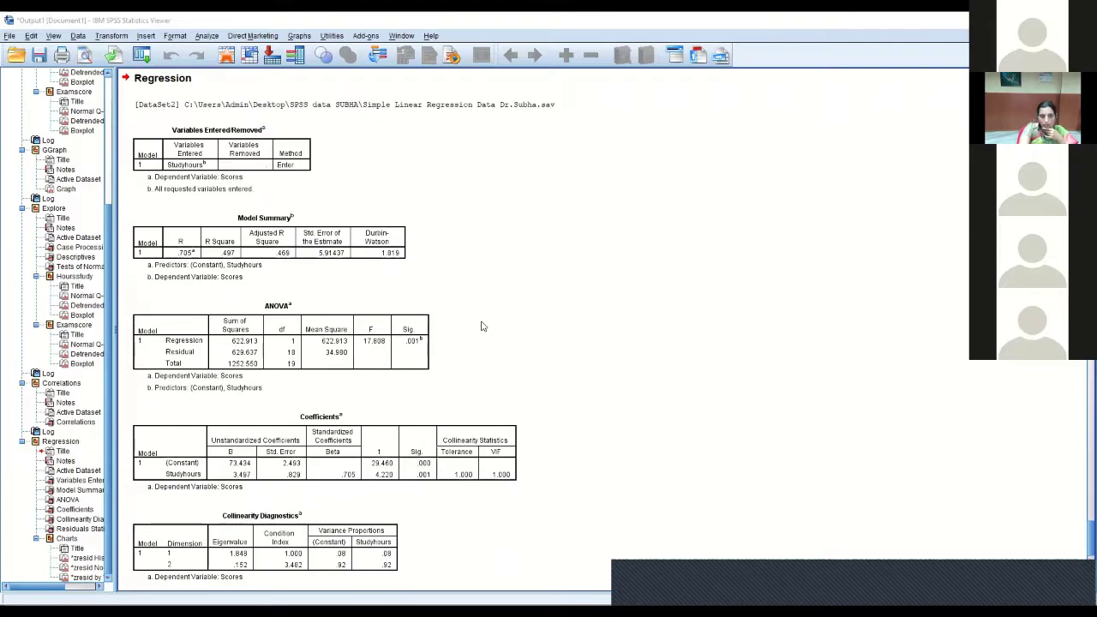
pyautogui.scroll(-2, 481, 326)
pyautogui.scroll(-3, 481, 326)
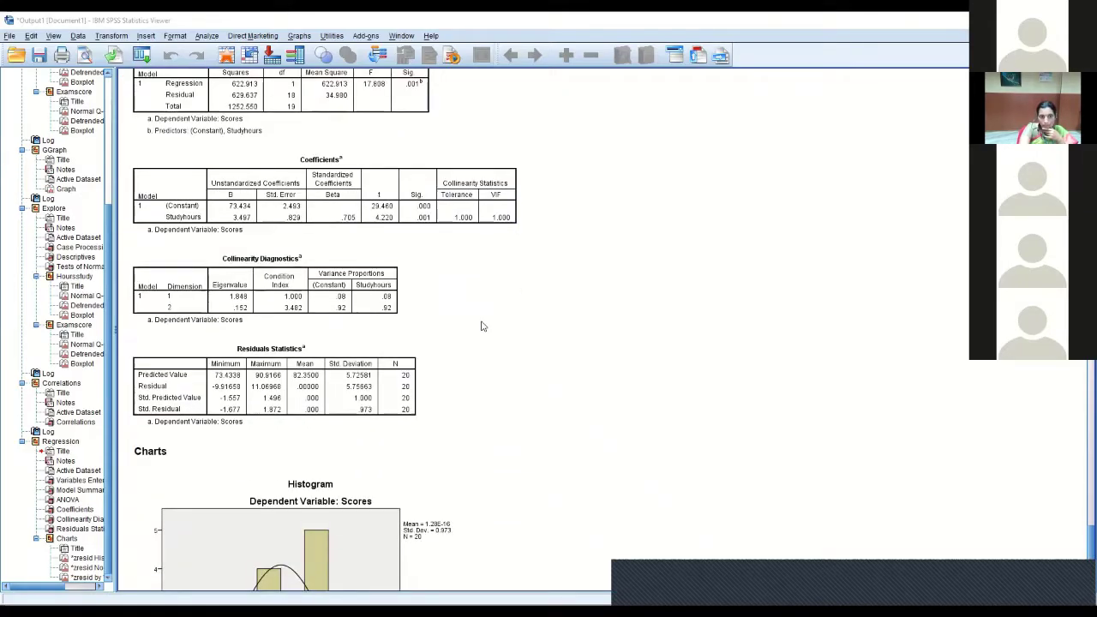
pyautogui.scroll(-5, 480, 326)
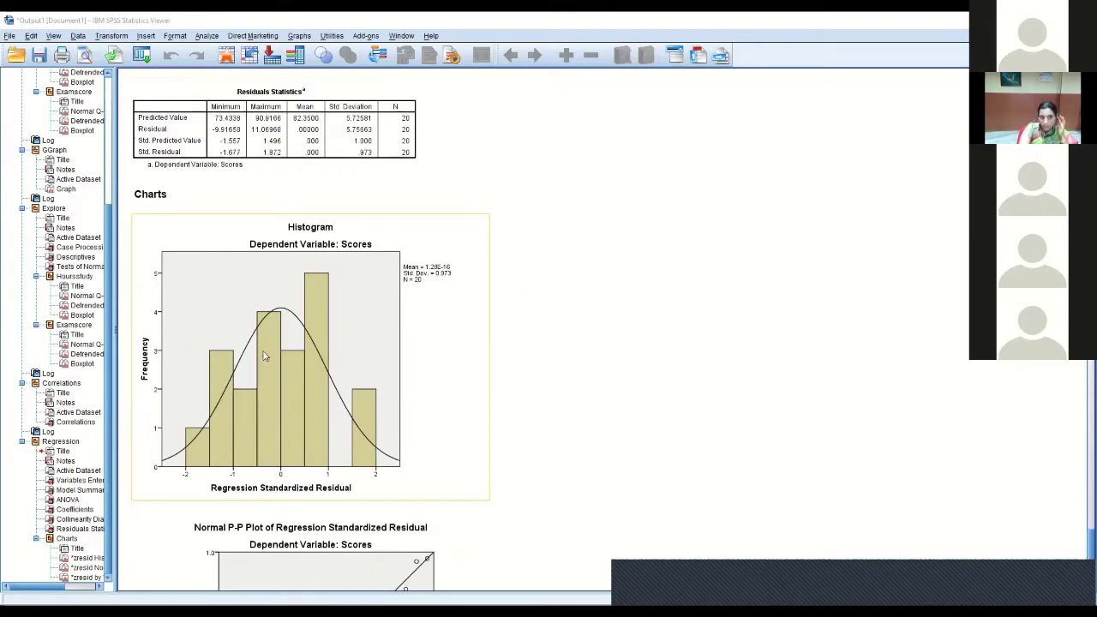